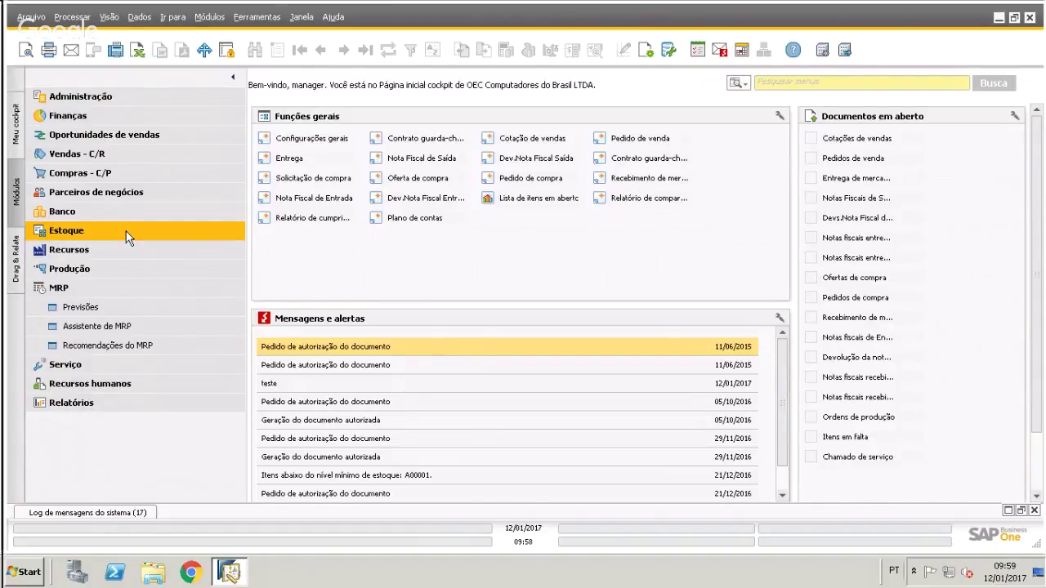
Open the inventory item master data and load item MRP001 (Item Final) by searching item numbers for mrp
click(126, 231)
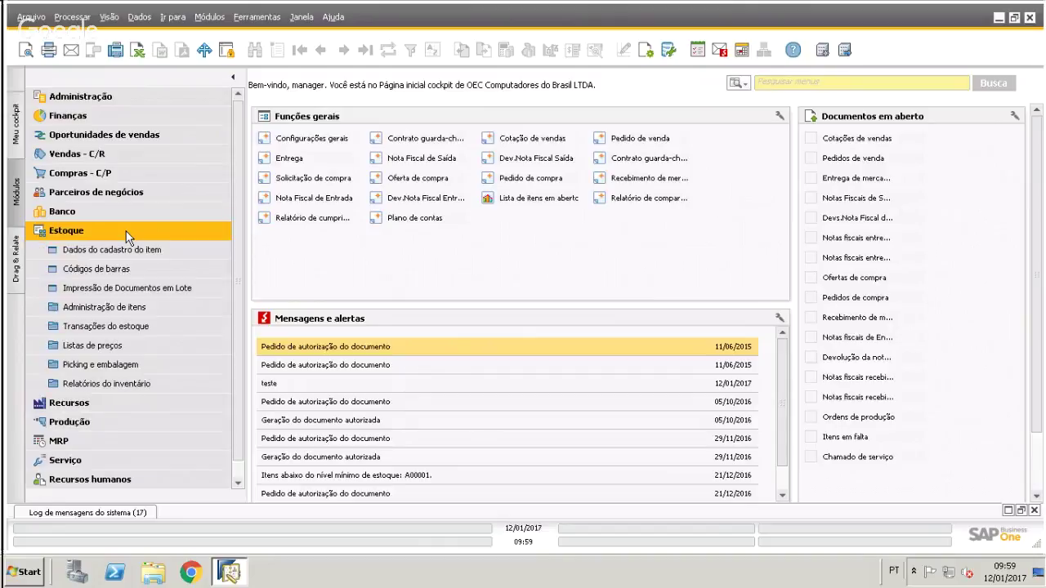
click(125, 231)
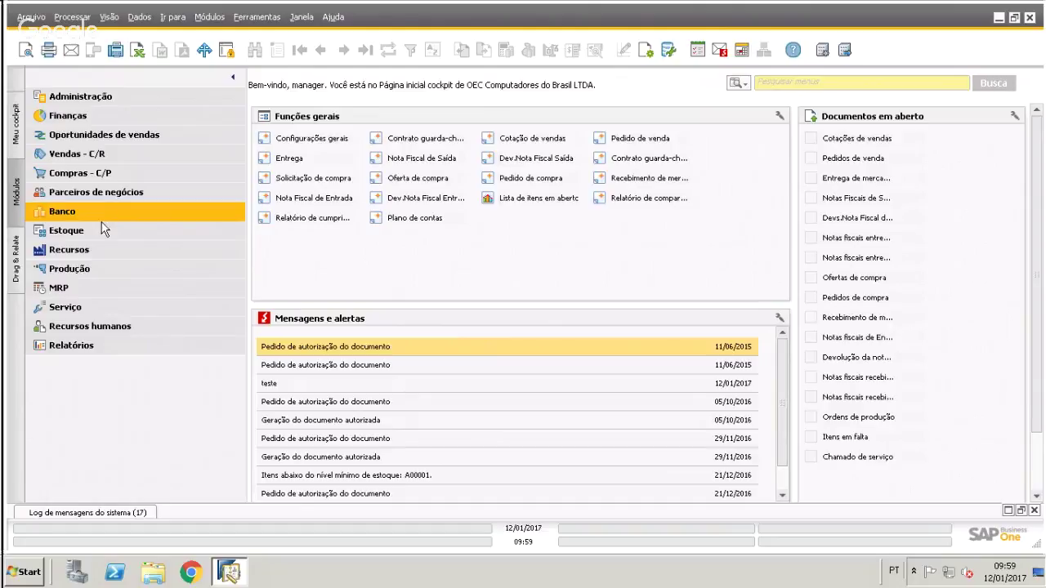
click(101, 229)
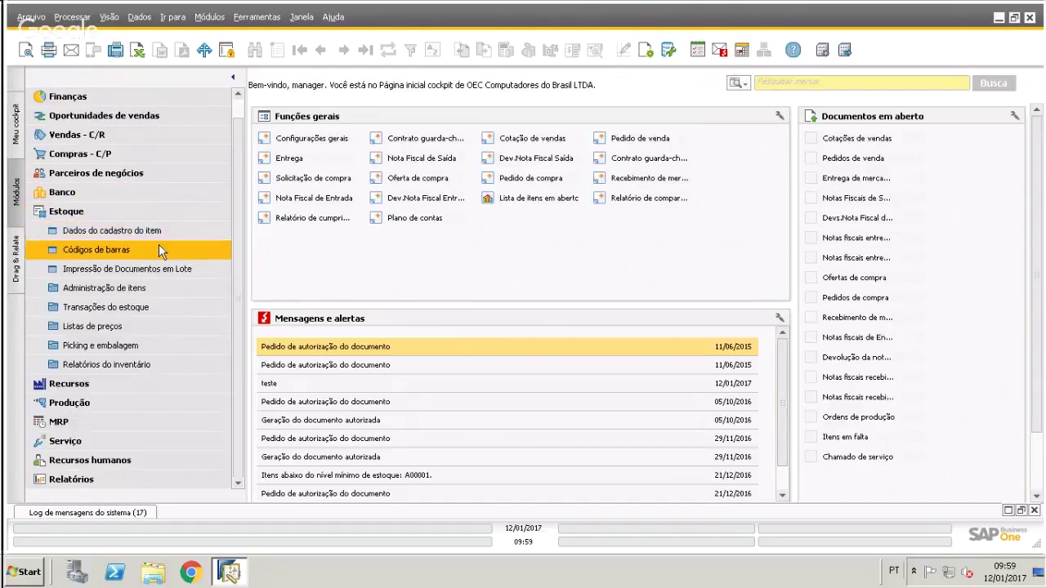
click(167, 231)
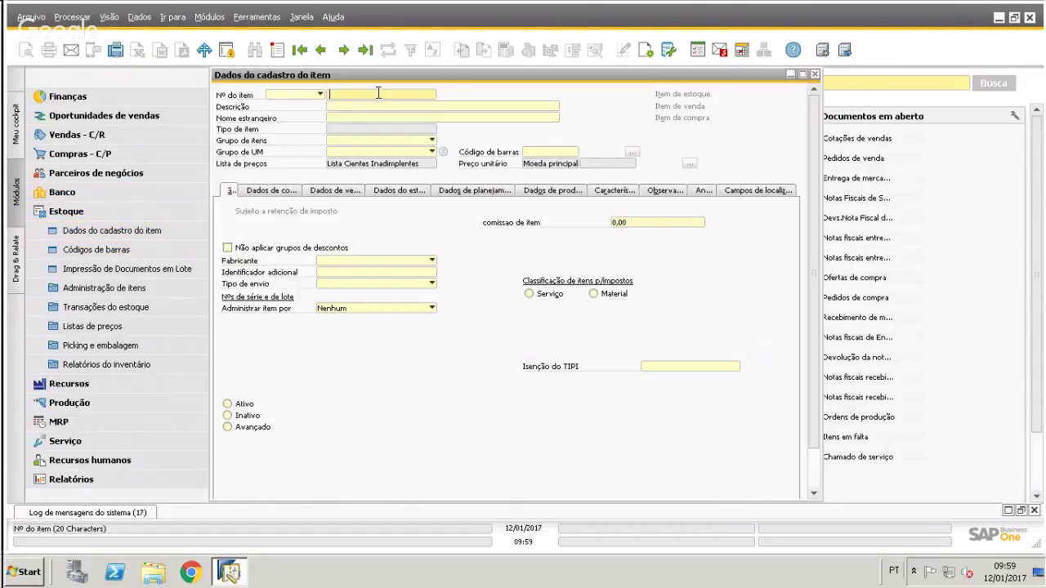
text(mrp)
key(Tab)
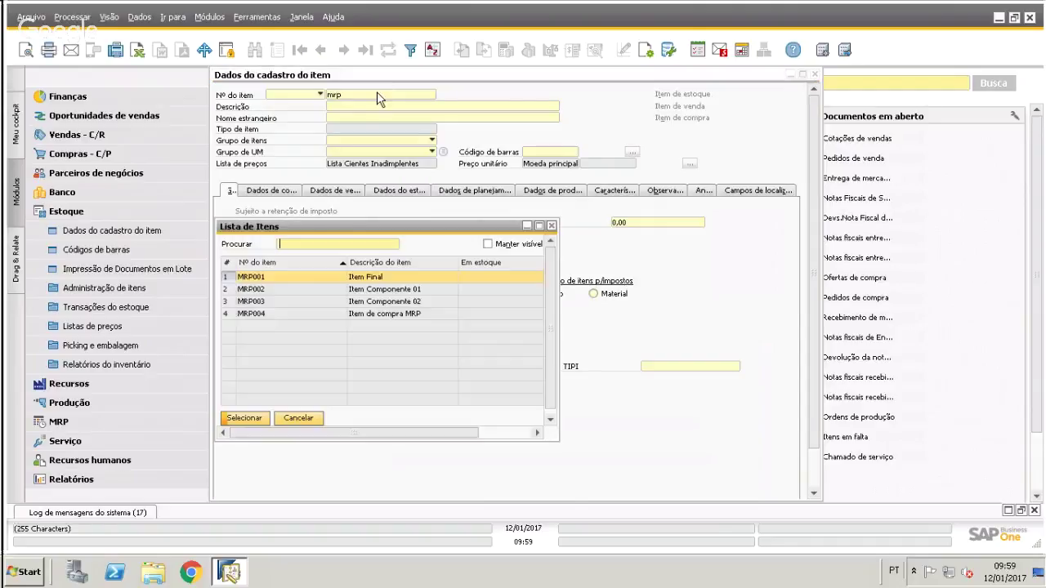
double_click(275, 281)
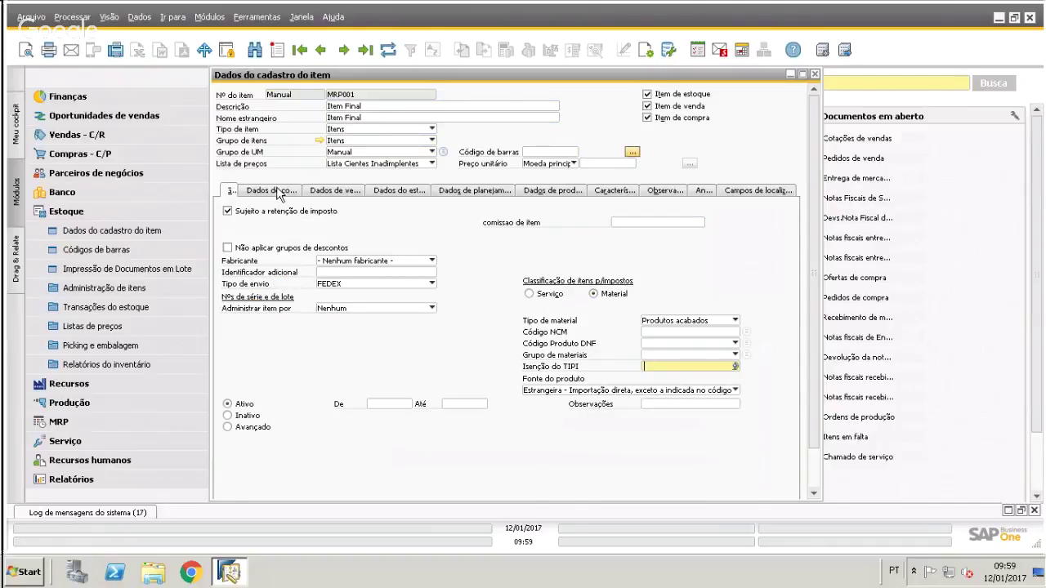
Show the planning data of item MRP001 and check the supply method options, keeping Produzir
click(470, 196)
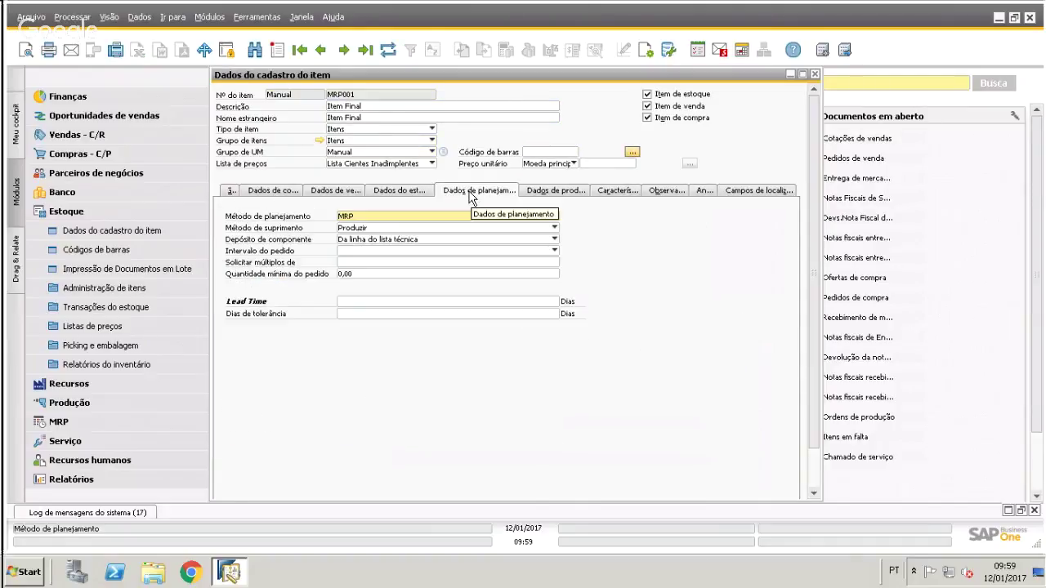
click(363, 229)
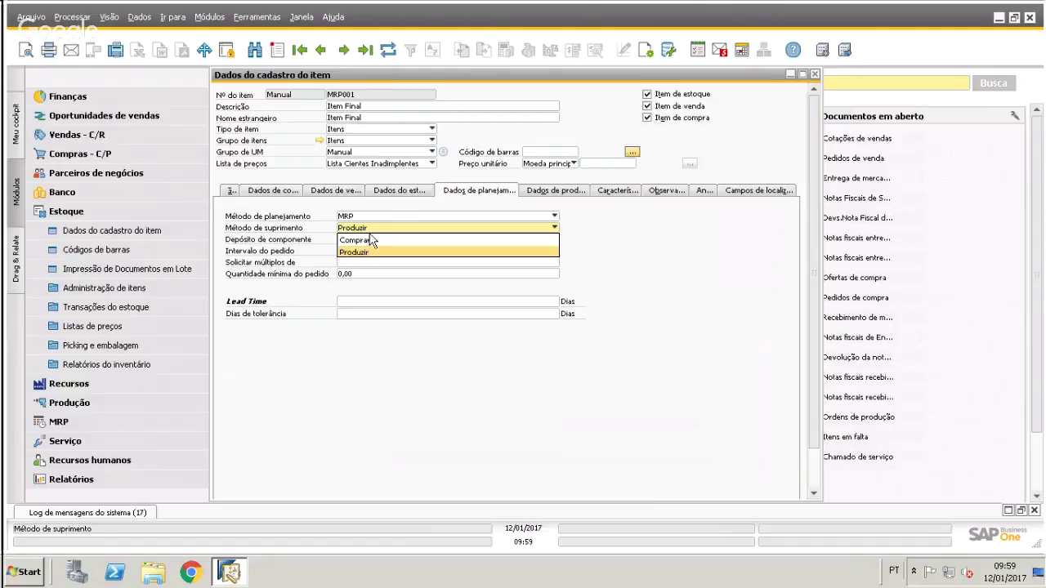
click(356, 253)
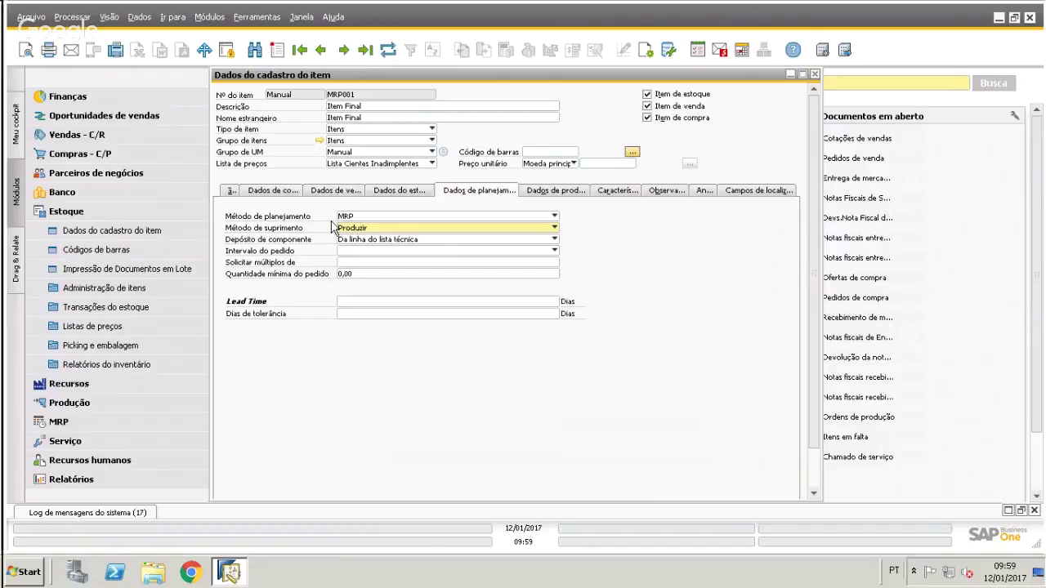
Review the minimum order quantity, order multiple, lead time and tolerance days fields in the planning data of MRP001
click(366, 273)
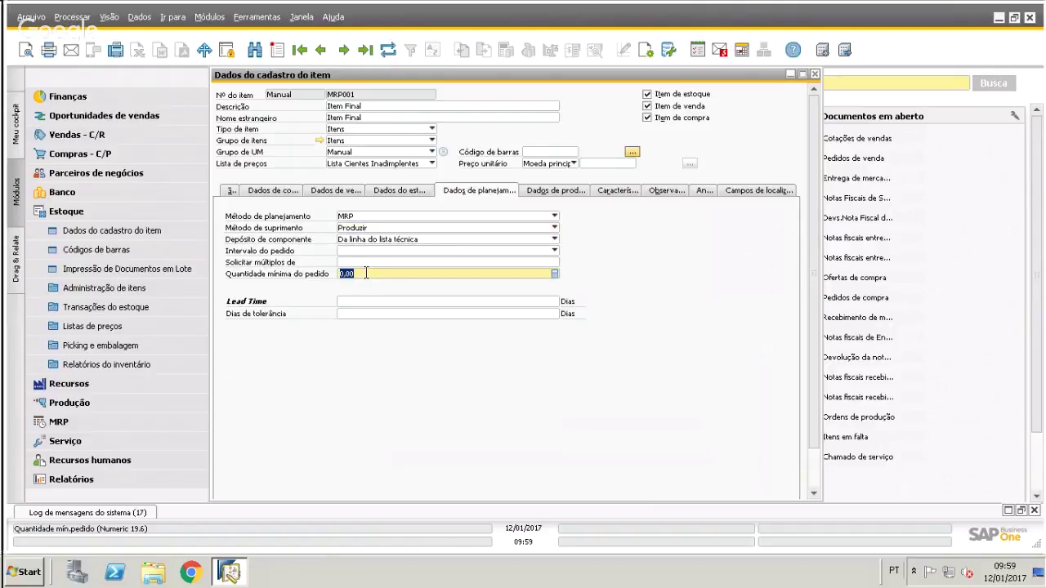
click(367, 261)
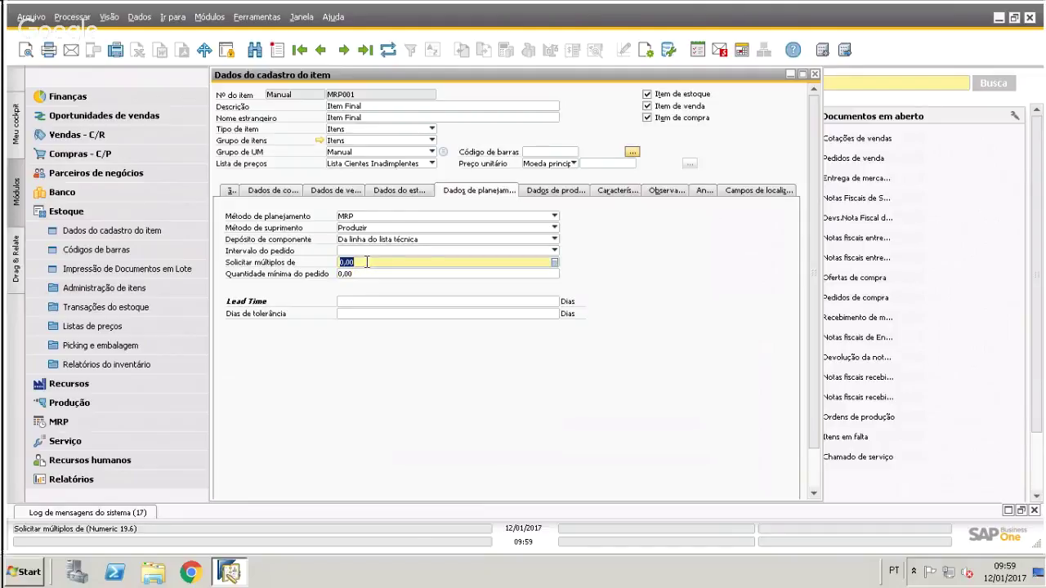
key(Delete)
click(364, 300)
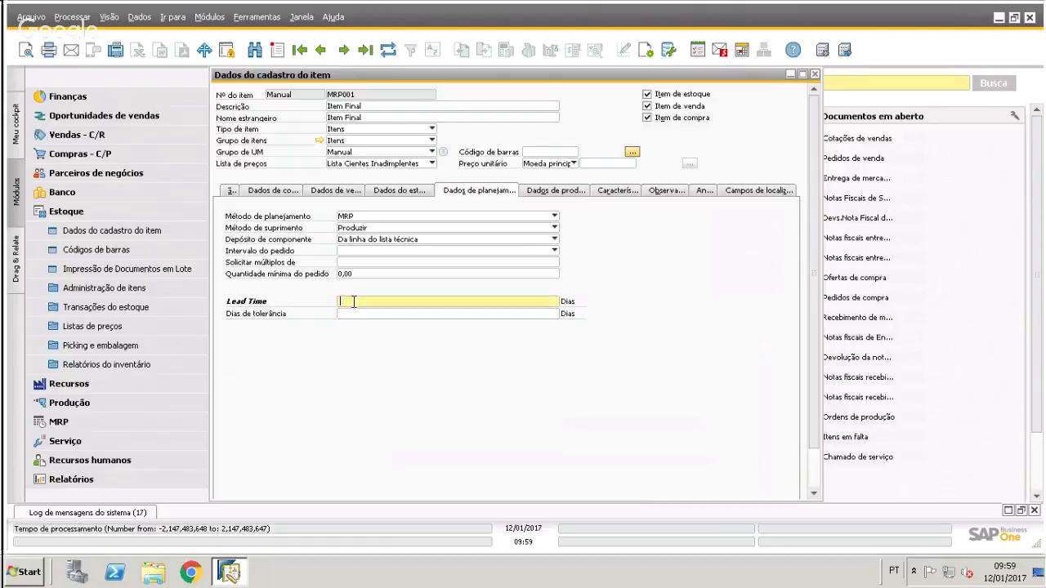
click(351, 313)
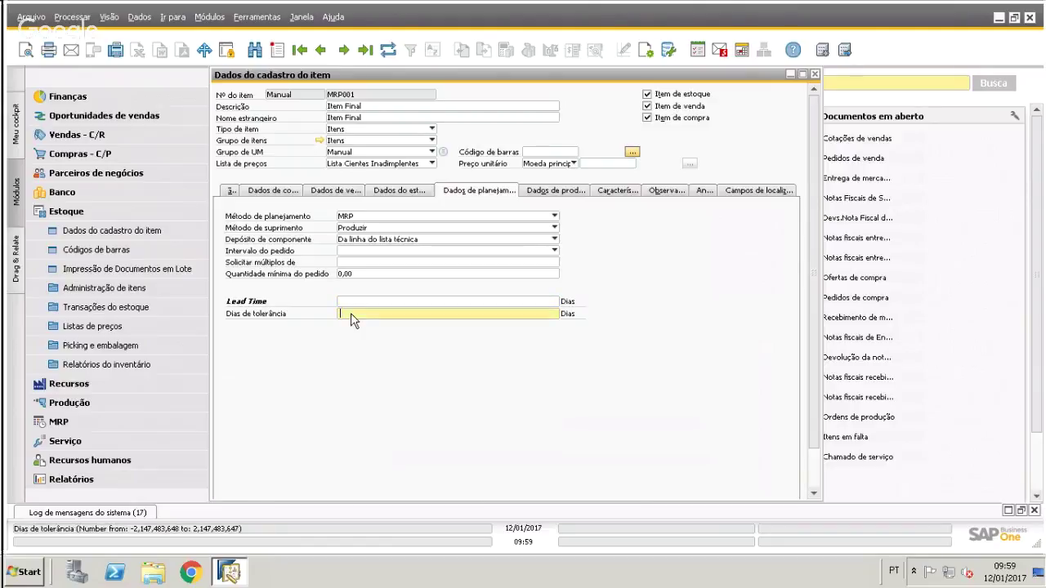
click(354, 301)
click(365, 314)
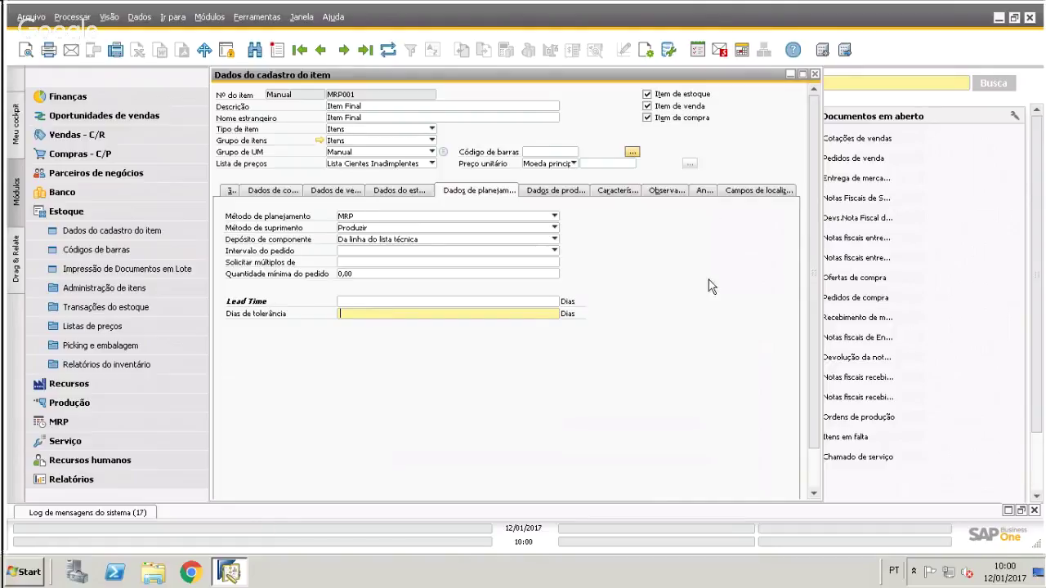
scroll(815, 234, down, 2)
scroll(817, 261, up, 1)
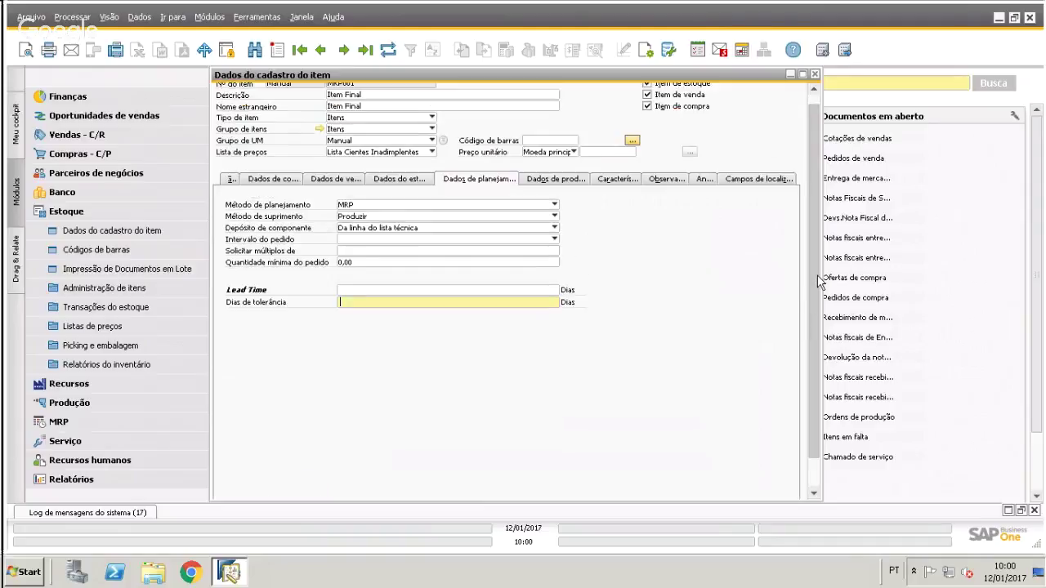
scroll(817, 282, up, 1)
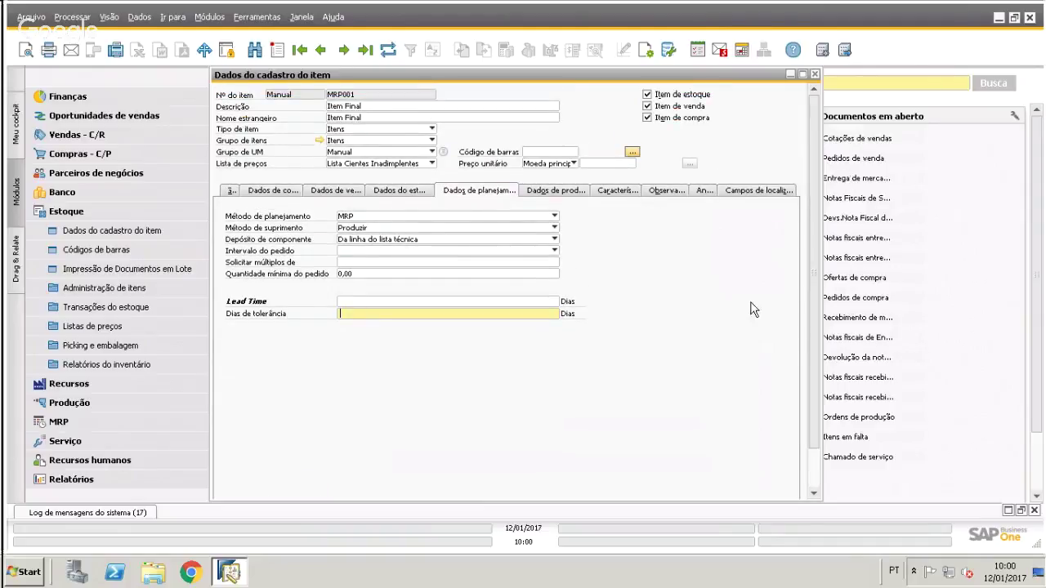
scroll(813, 359, down, 2)
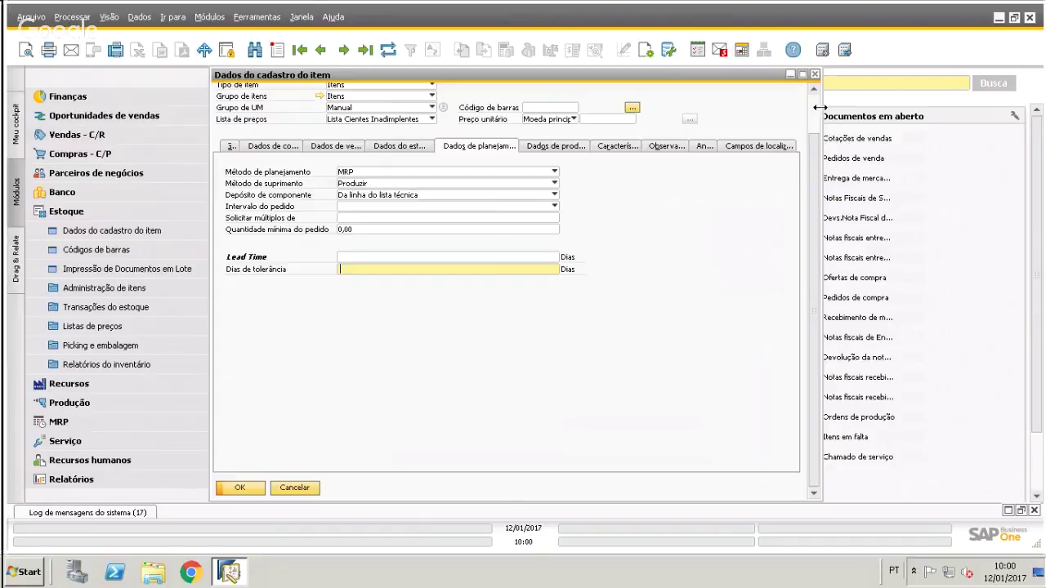
scroll(812, 114, up, 2)
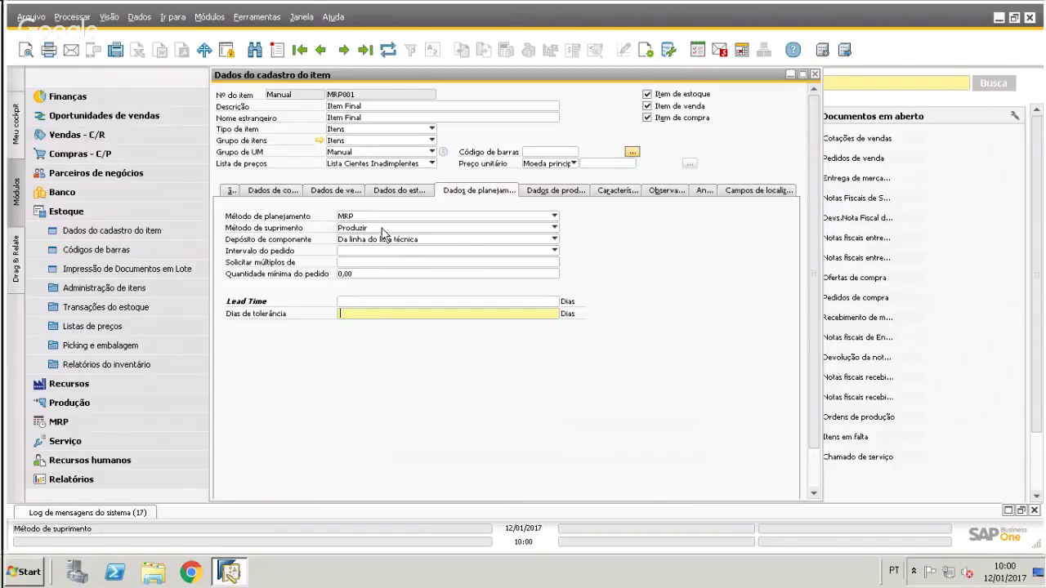
Review the planning data of components MRP002 and MRP003 and close the item master data
click(345, 53)
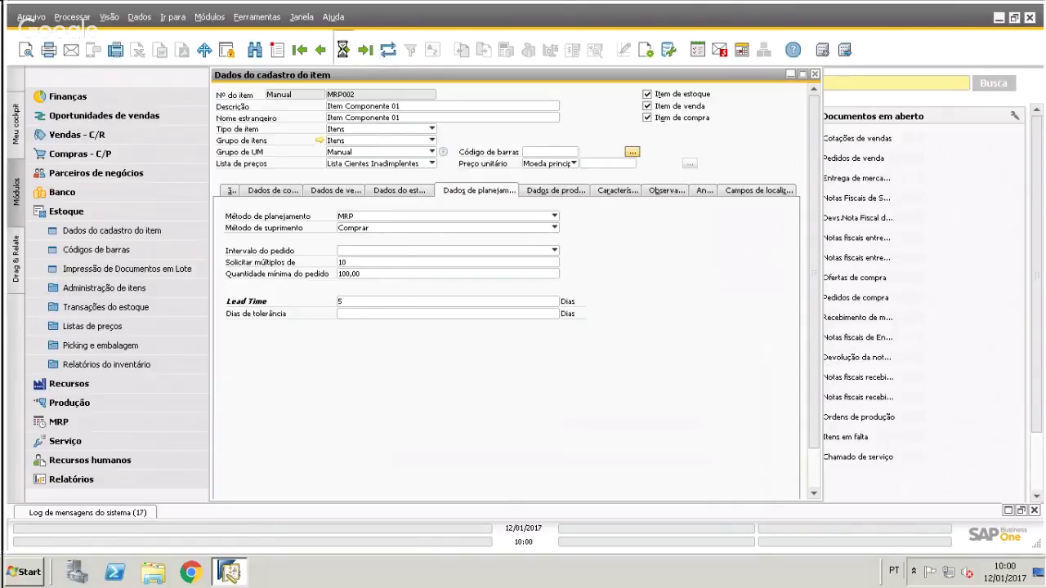
click(343, 50)
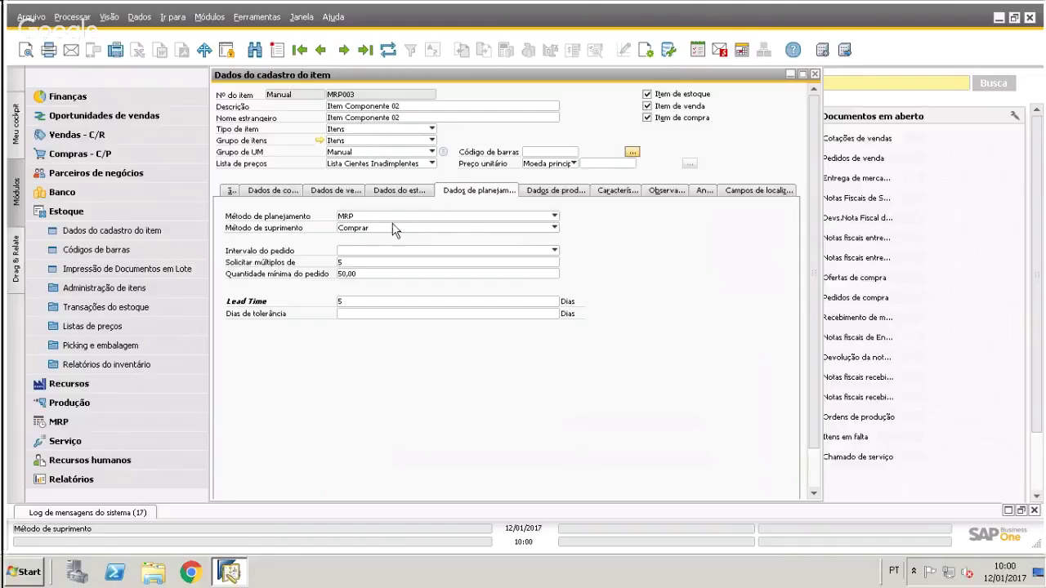
click(814, 76)
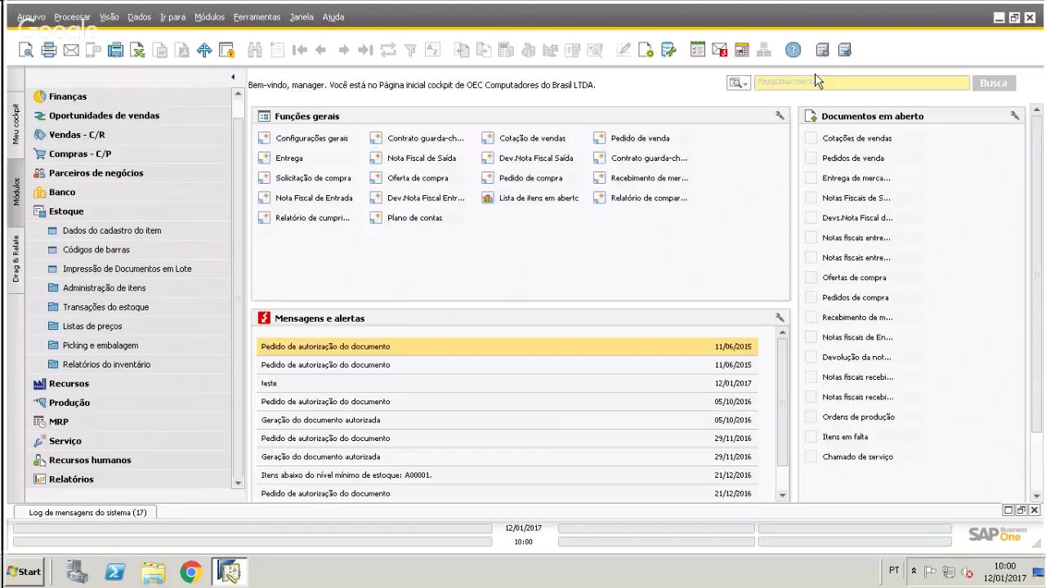
Find Estrutura de produtos with the menu search text estr and load the structure of MRP001 by searching for mrp
click(790, 82)
text(estr)
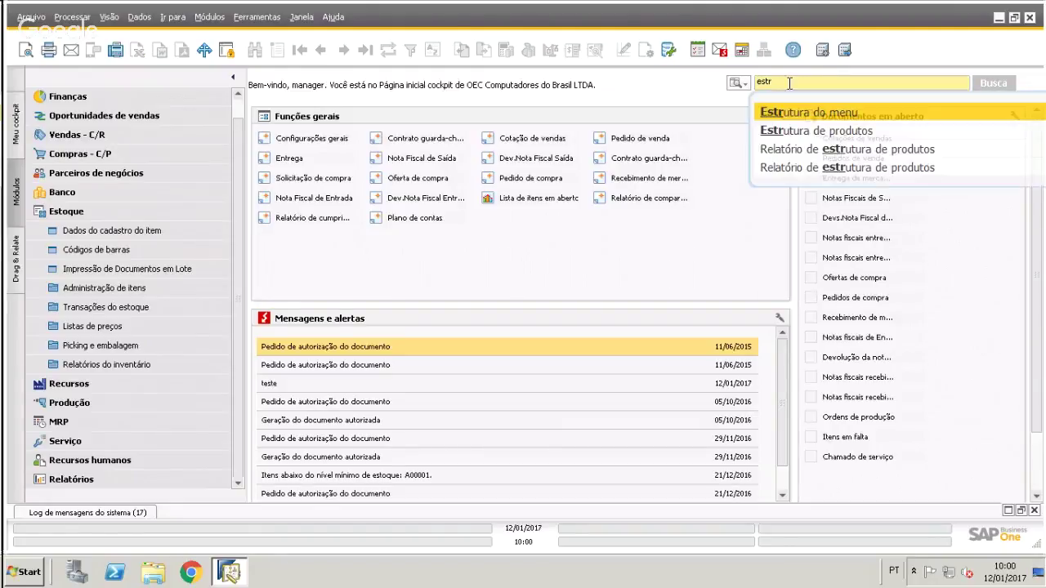
click(805, 133)
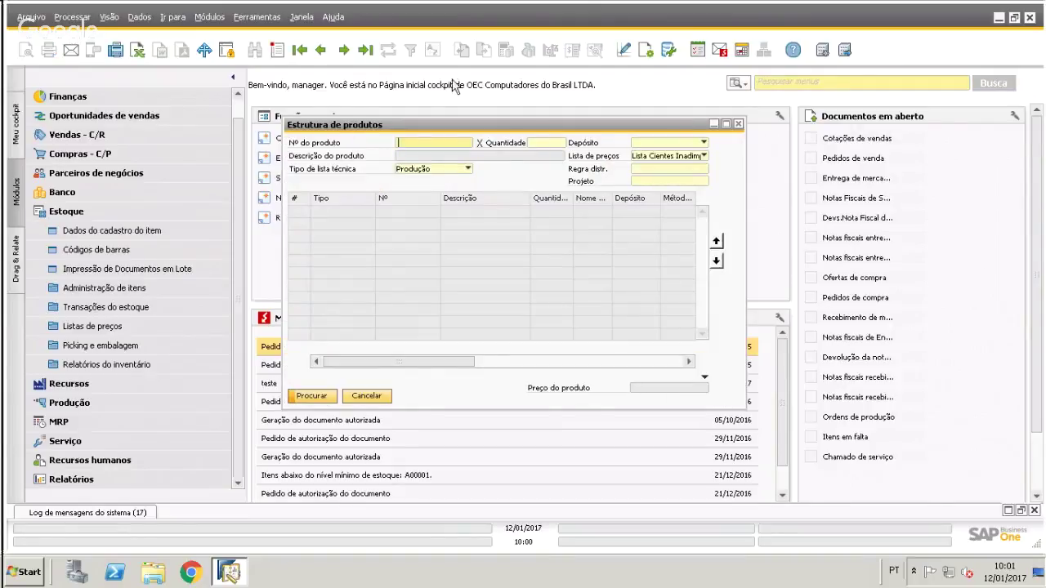
click(343, 50)
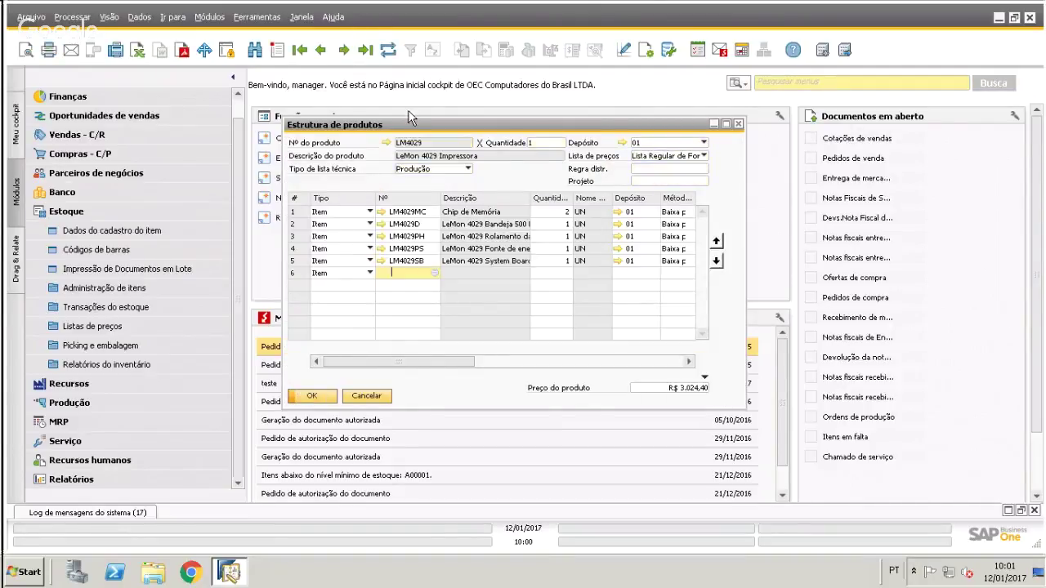
click(254, 51)
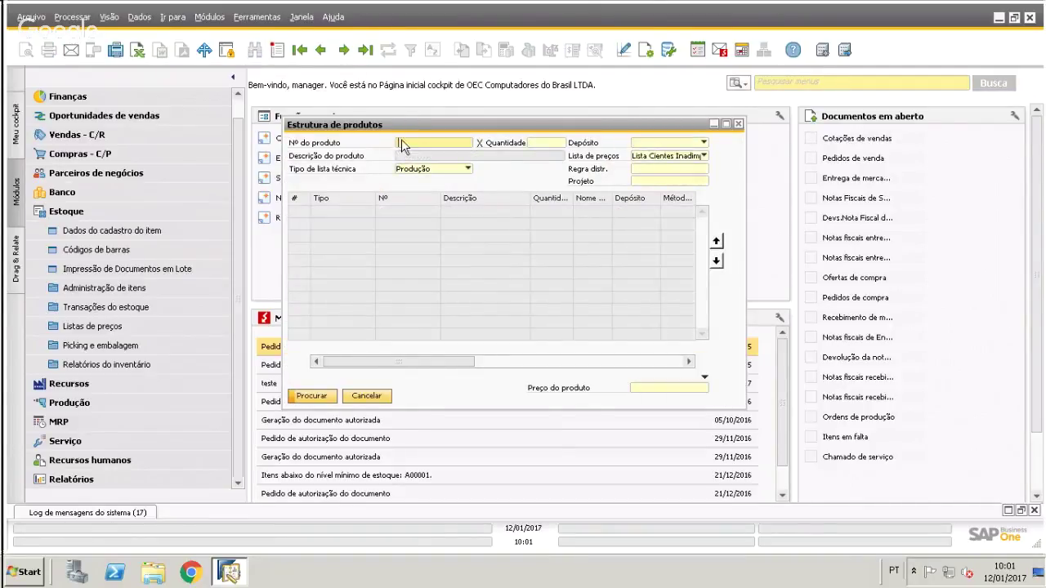
text(mrp)
key(Return)
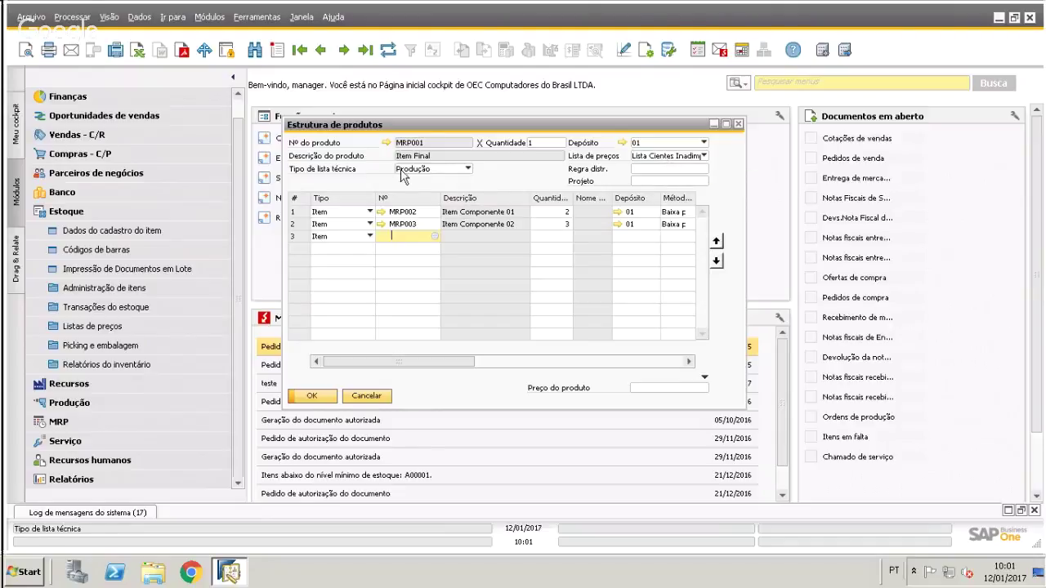
Check the available bill-of-materials types for MRP001 and the component types for its first line, keeping Produção and Item
click(465, 169)
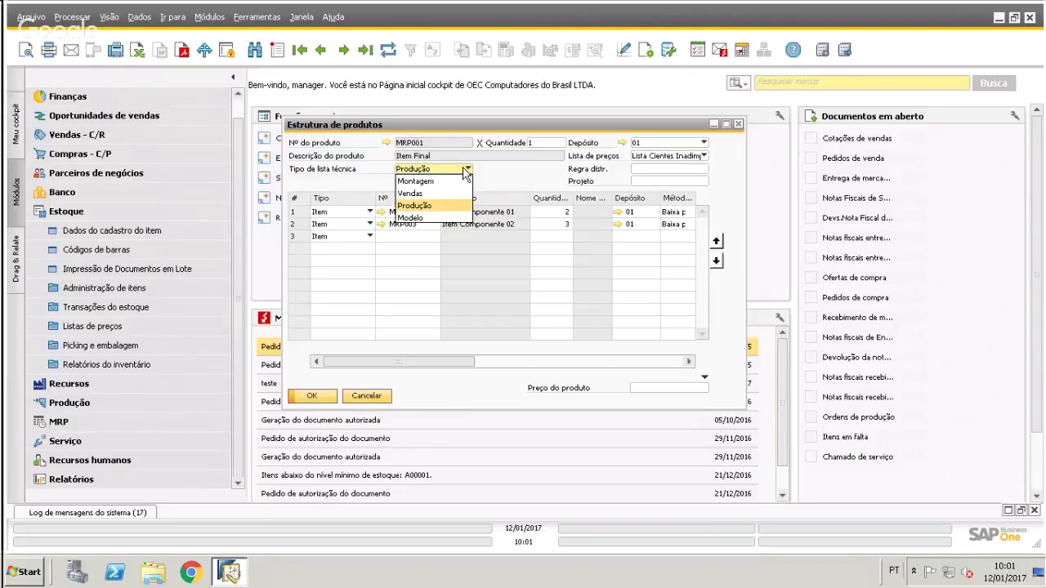
click(464, 170)
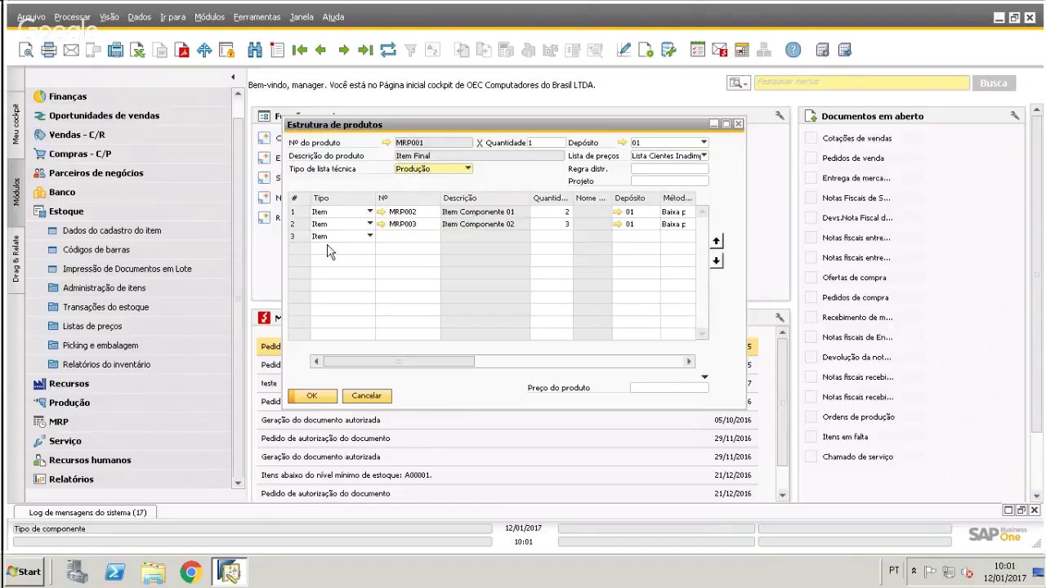
click(369, 214)
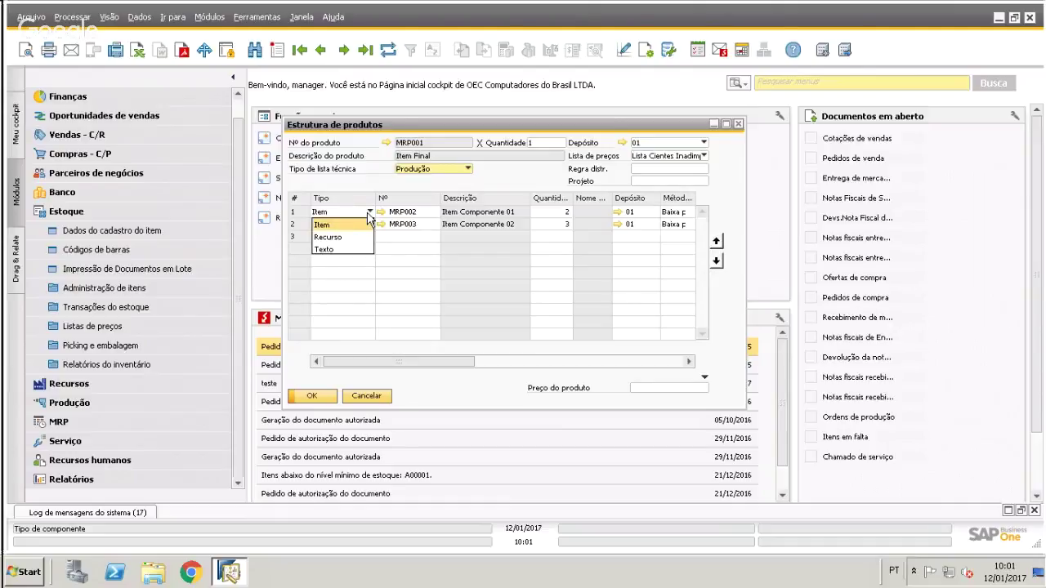
click(370, 224)
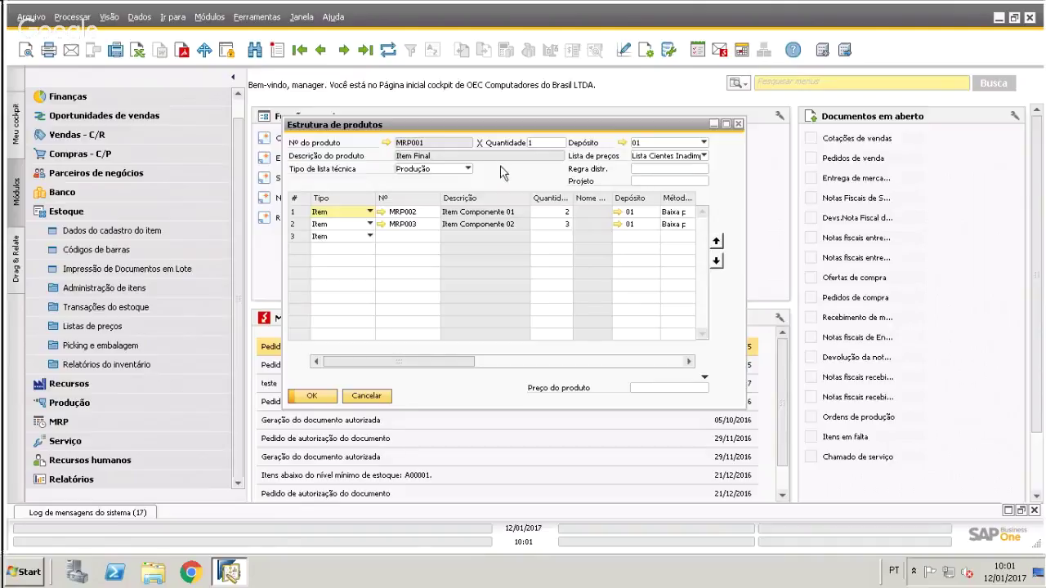
key(Down)
text(3)
Check the issue method options of component MRP002 in the product structure, keeping Baixa por explosão
drag(446, 361, 485, 358)
click(570, 212)
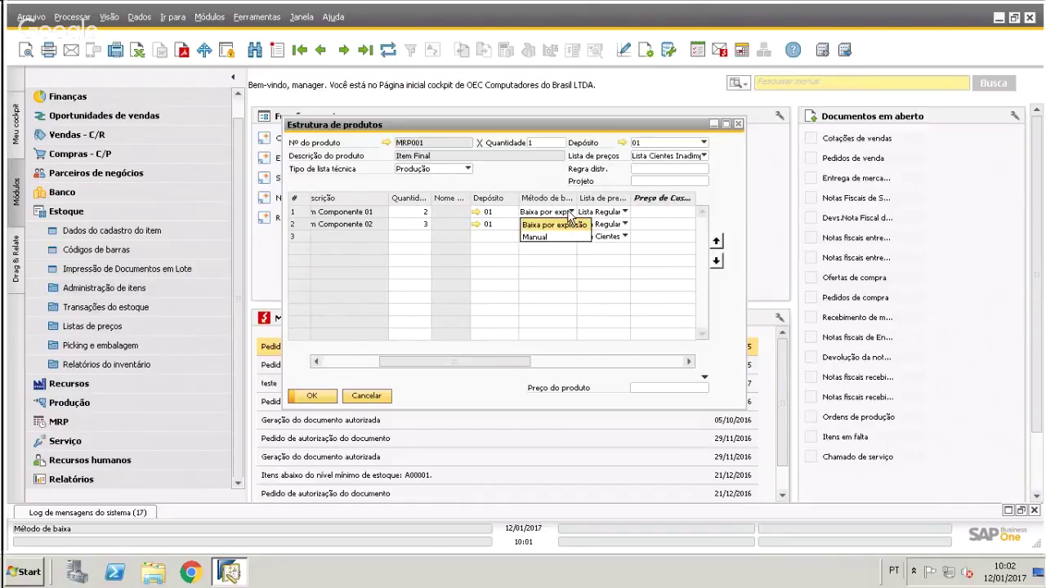
click(569, 213)
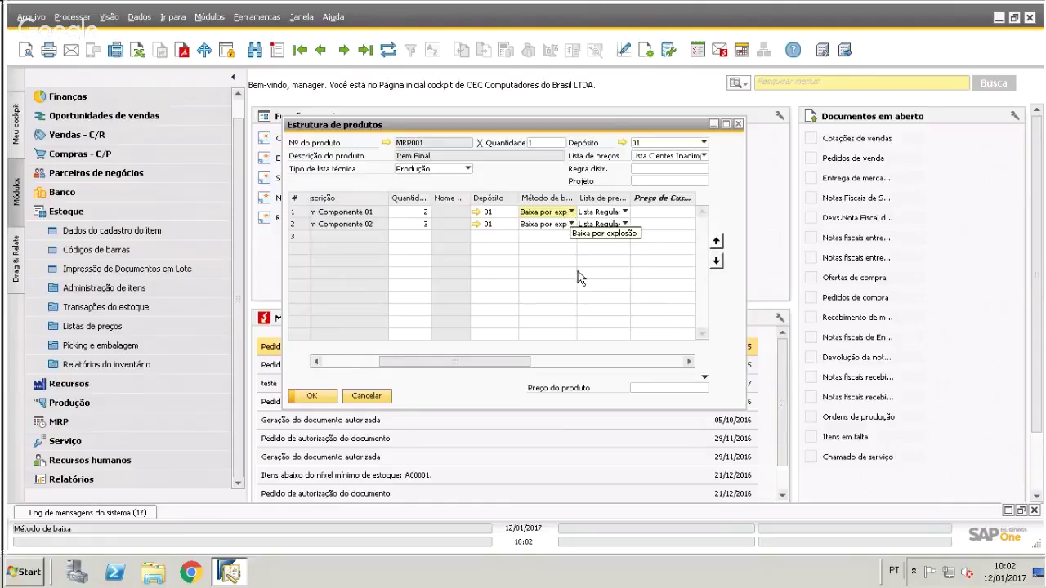
Review the price list, unit cost price and total columns of the components and close the product structure
drag(631, 206, 653, 206)
click(525, 362)
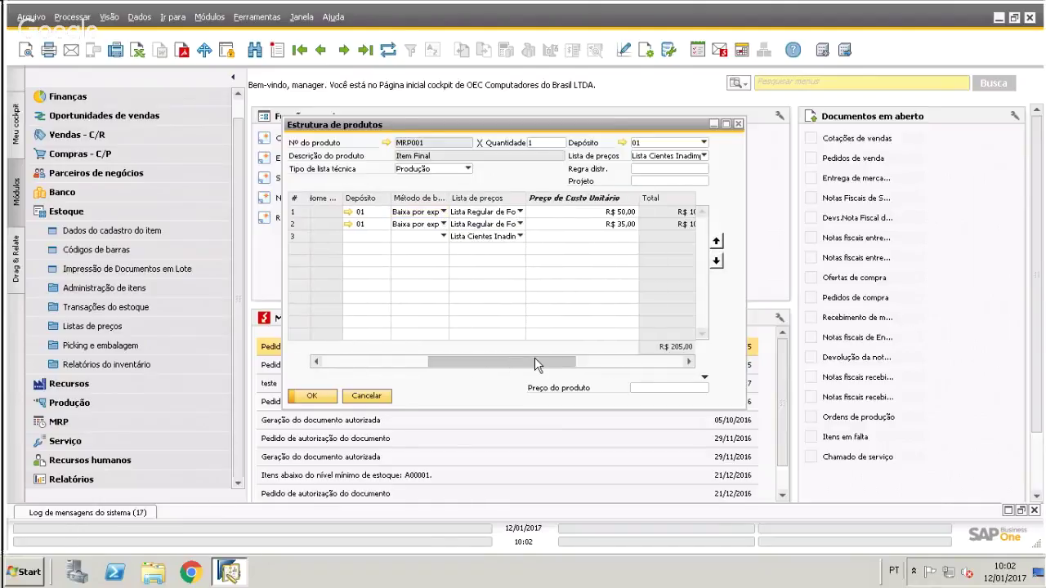
drag(534, 357, 379, 361)
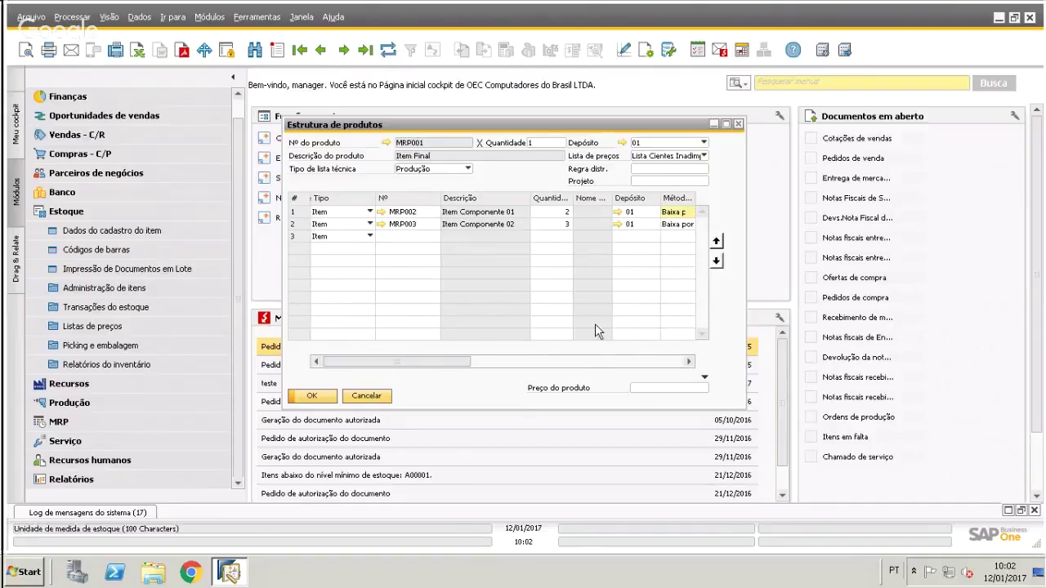
click(738, 124)
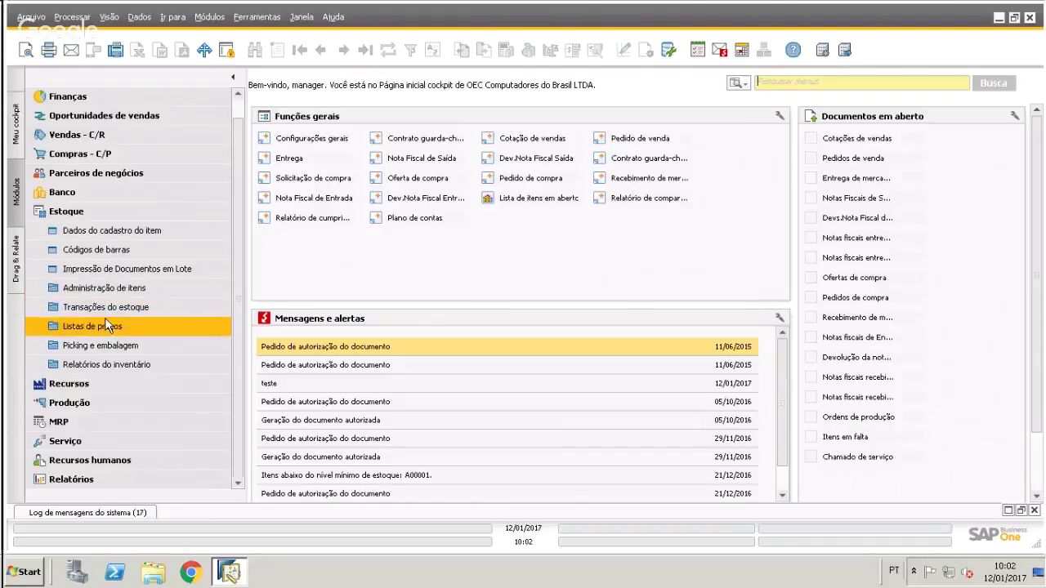
Find the Otimista forecast among the MRP Previsões, review its monthly quantities for MRP001 and close it
click(107, 213)
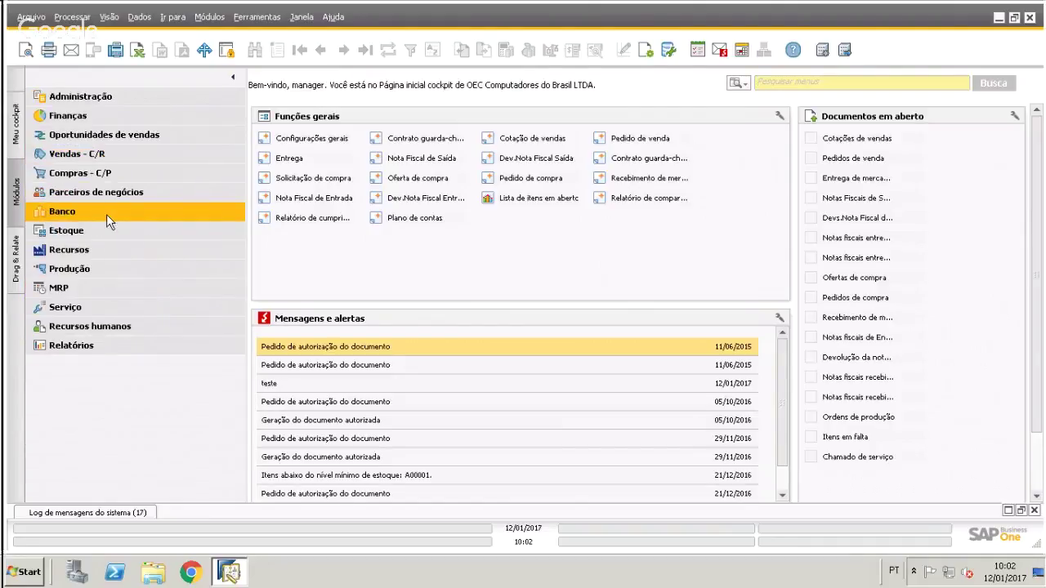
click(116, 287)
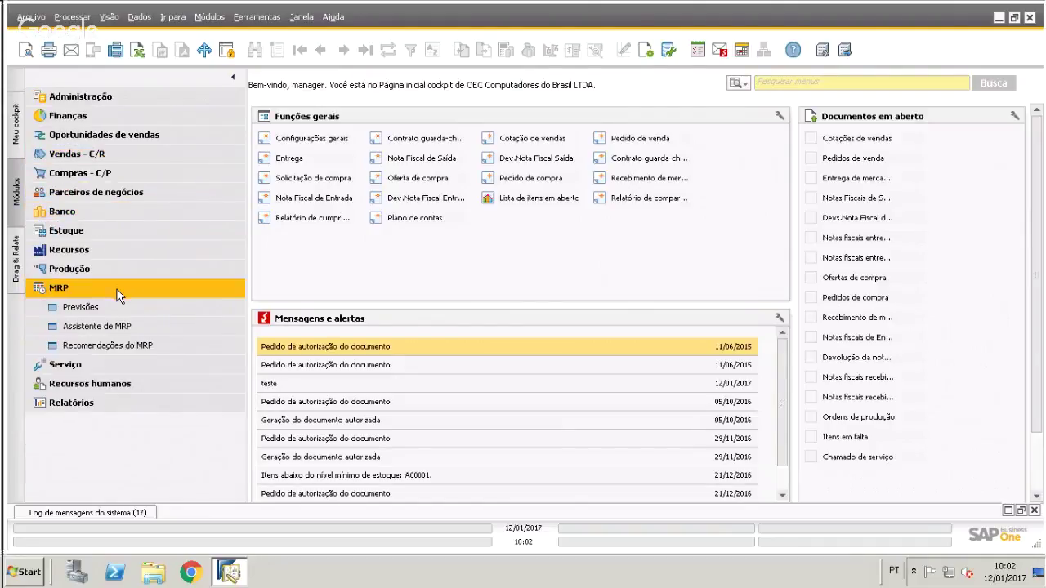
click(161, 311)
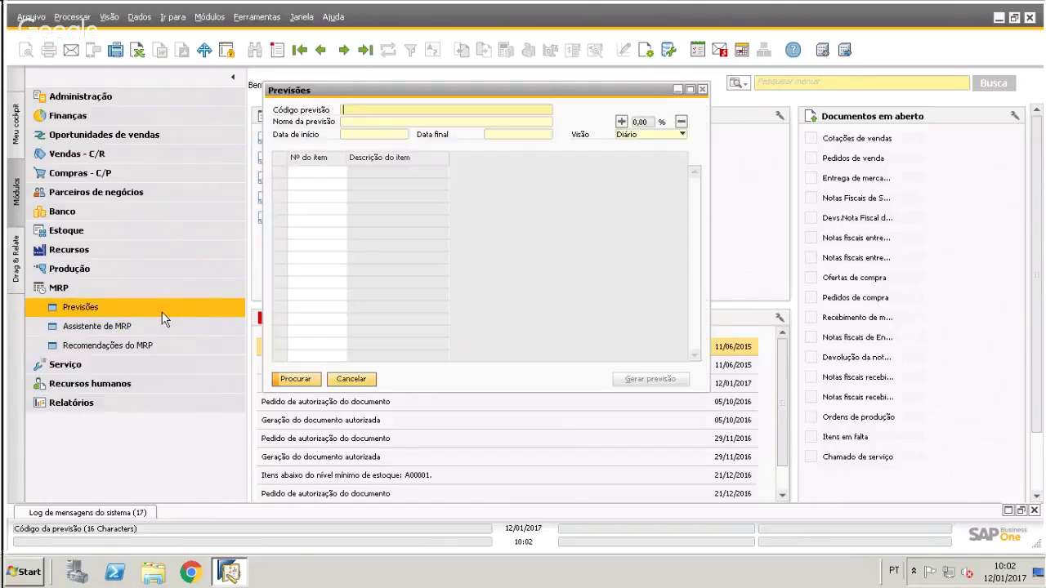
click(344, 50)
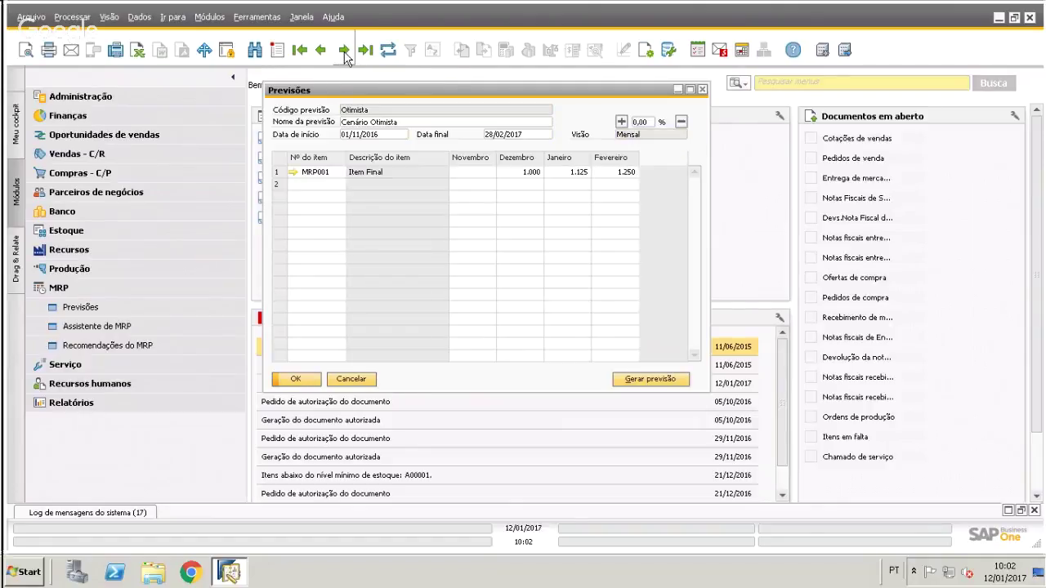
click(344, 51)
click(321, 51)
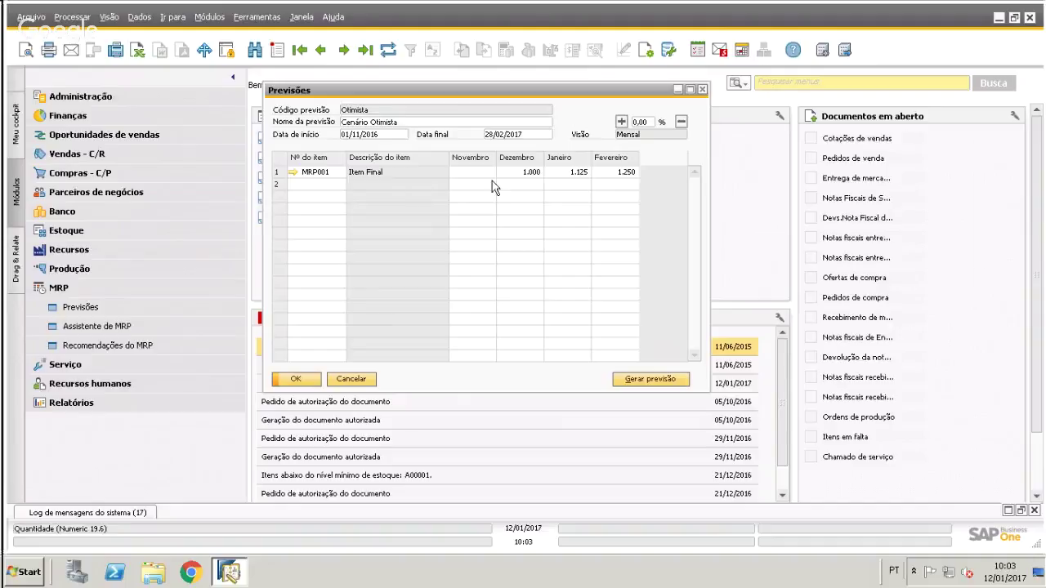
drag(642, 95, 942, 83)
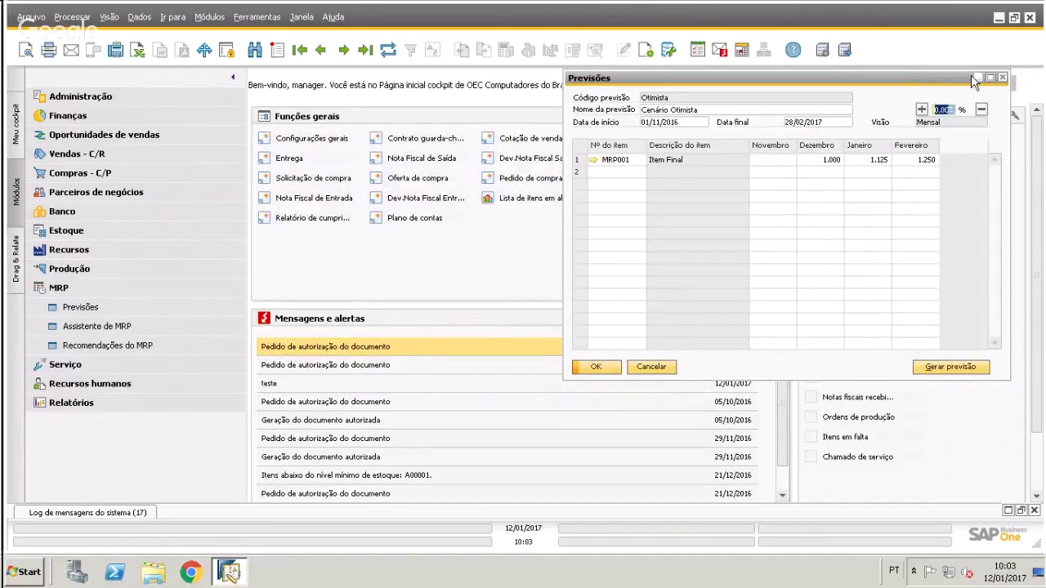
click(1001, 78)
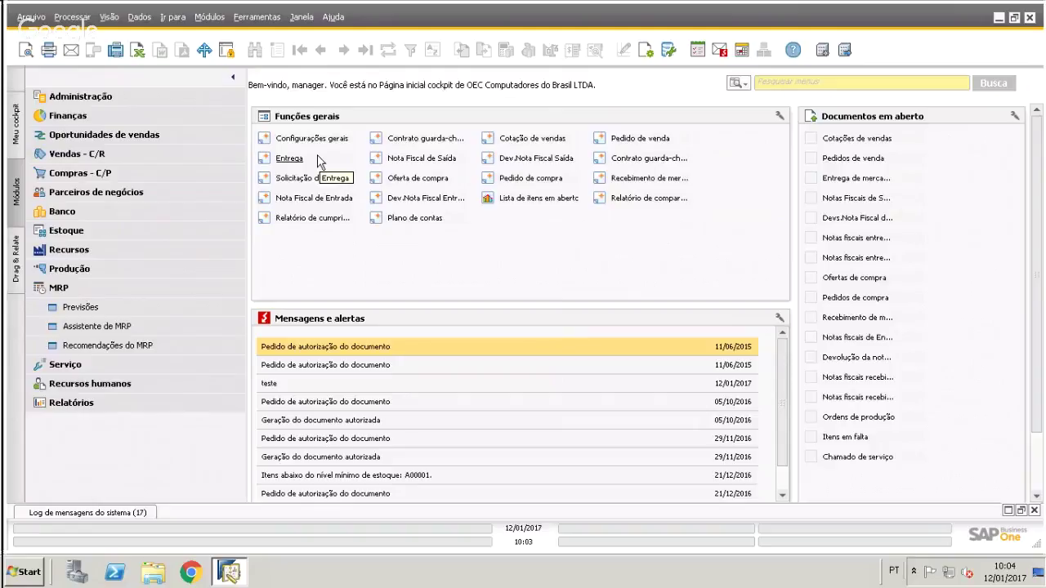
Start the Assistente de MRP in a maximized window and choose the existing scenario Cenário OEC Computer, proceeding to its details
click(99, 326)
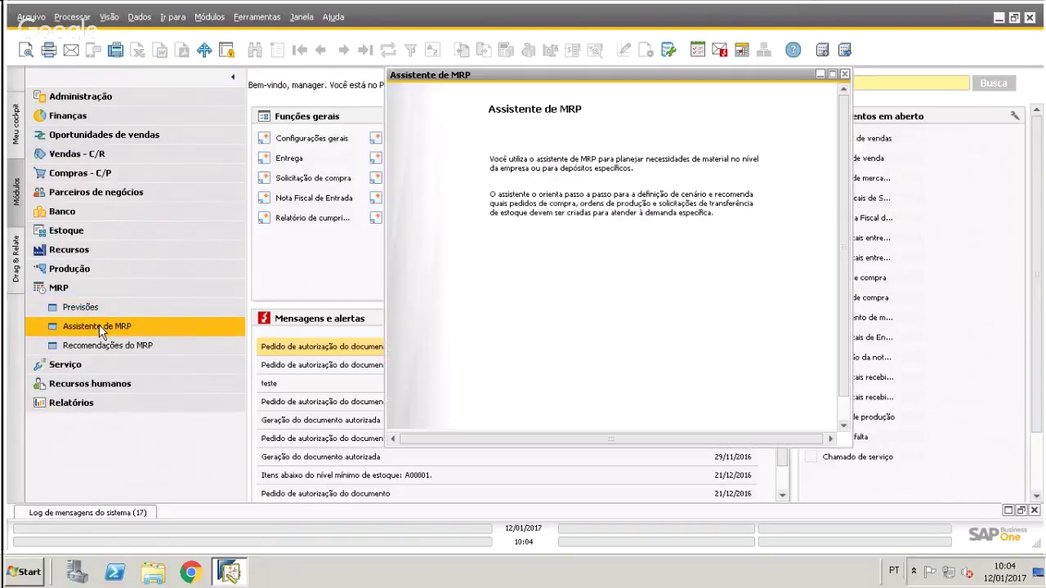
click(832, 75)
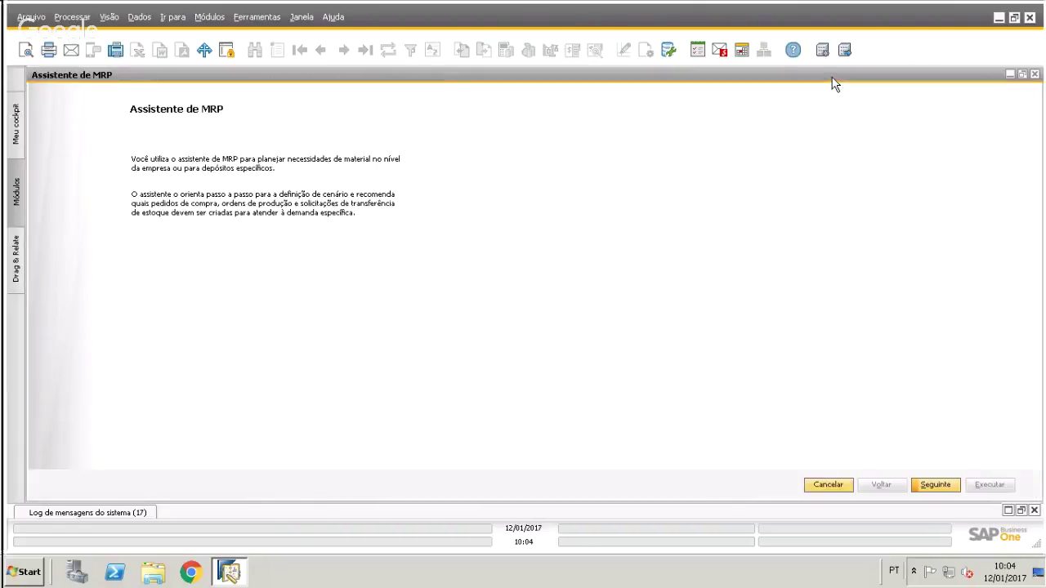
click(942, 488)
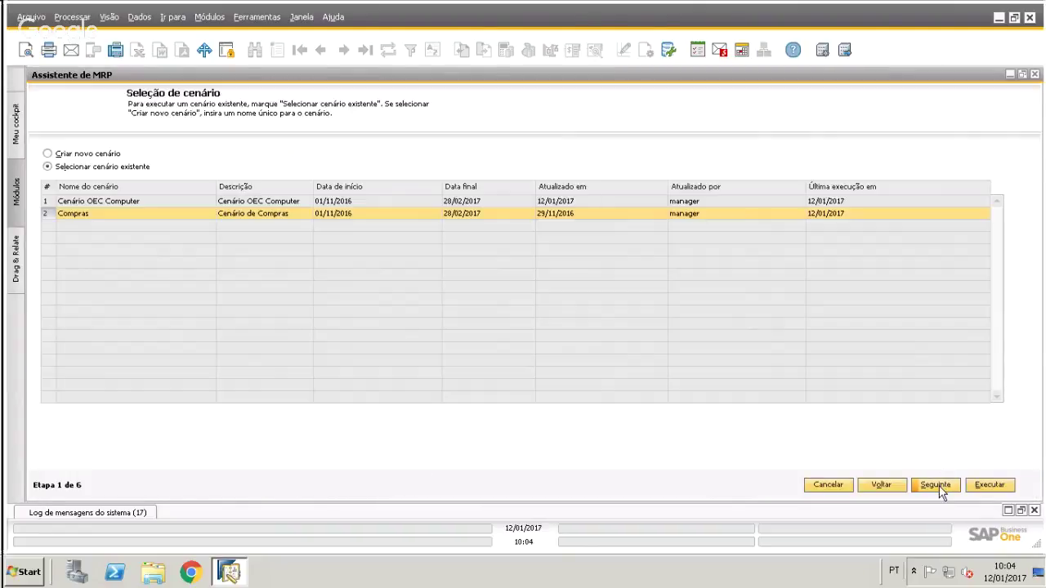
click(98, 205)
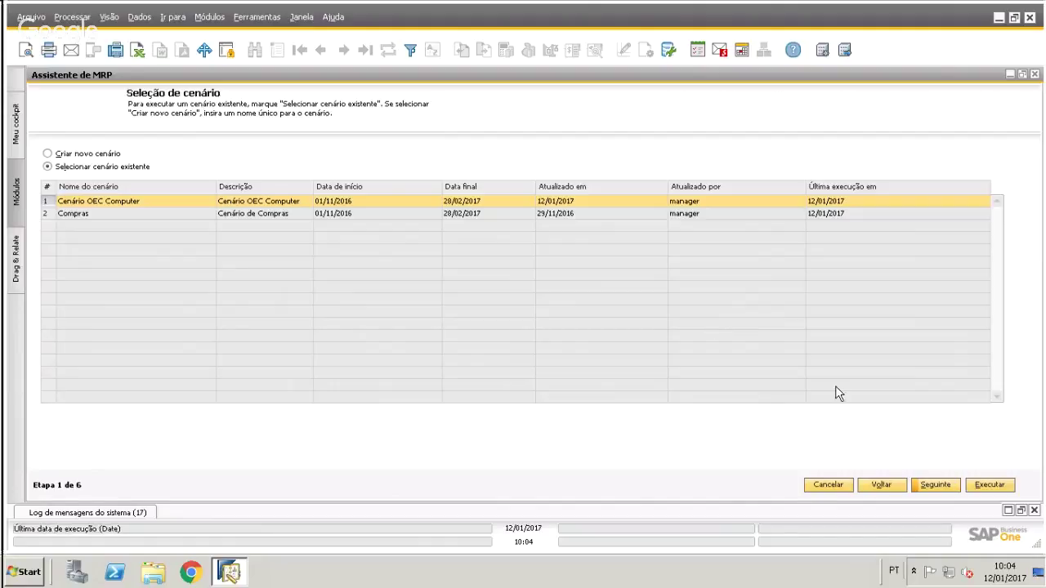
click(935, 483)
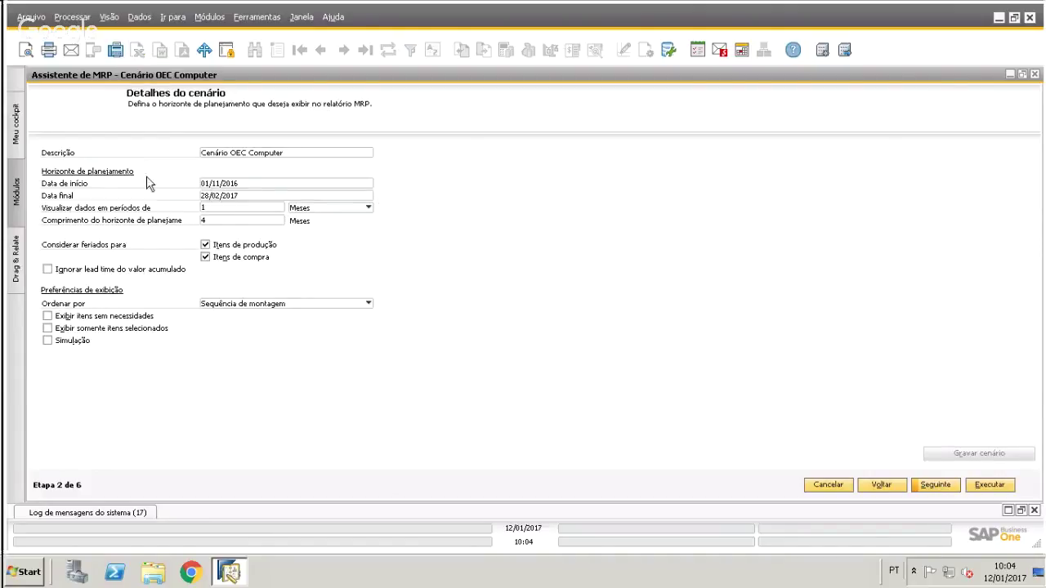
Review the scenario's planning horizon: start date, end date, display period and horizon length
click(253, 185)
click(247, 198)
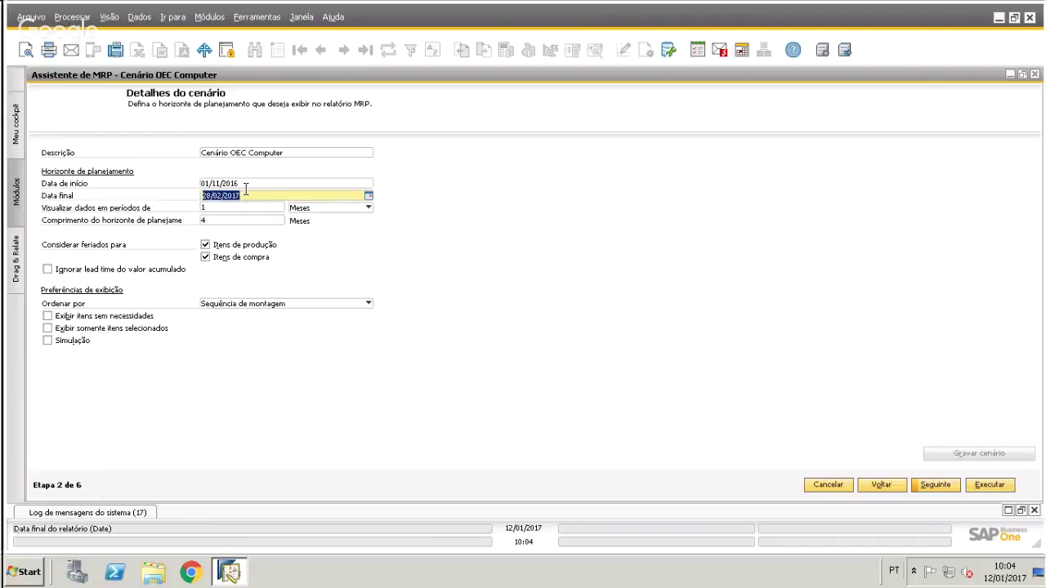
click(245, 184)
click(245, 196)
click(245, 185)
click(245, 196)
click(220, 209)
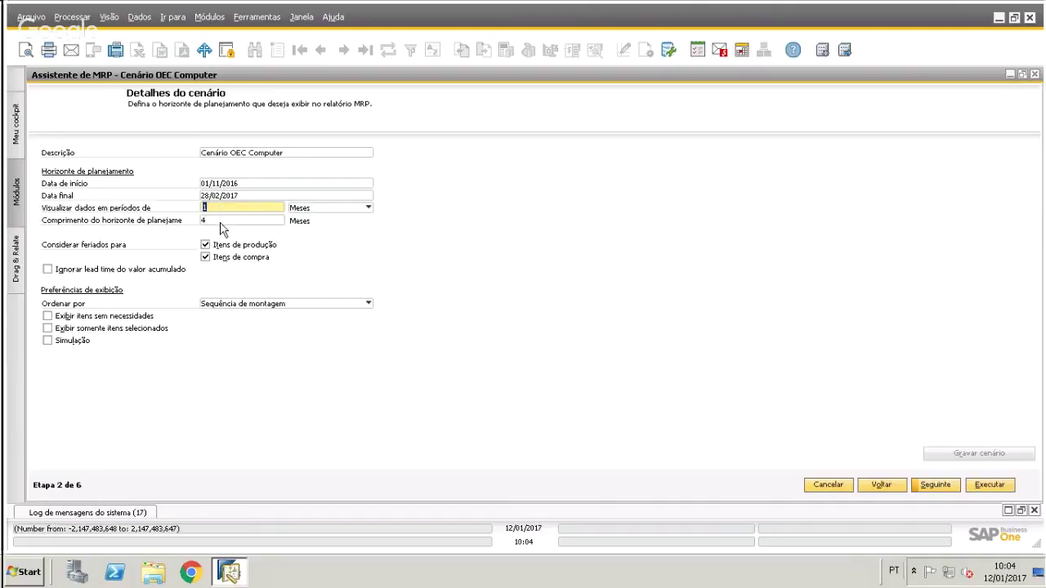
click(222, 222)
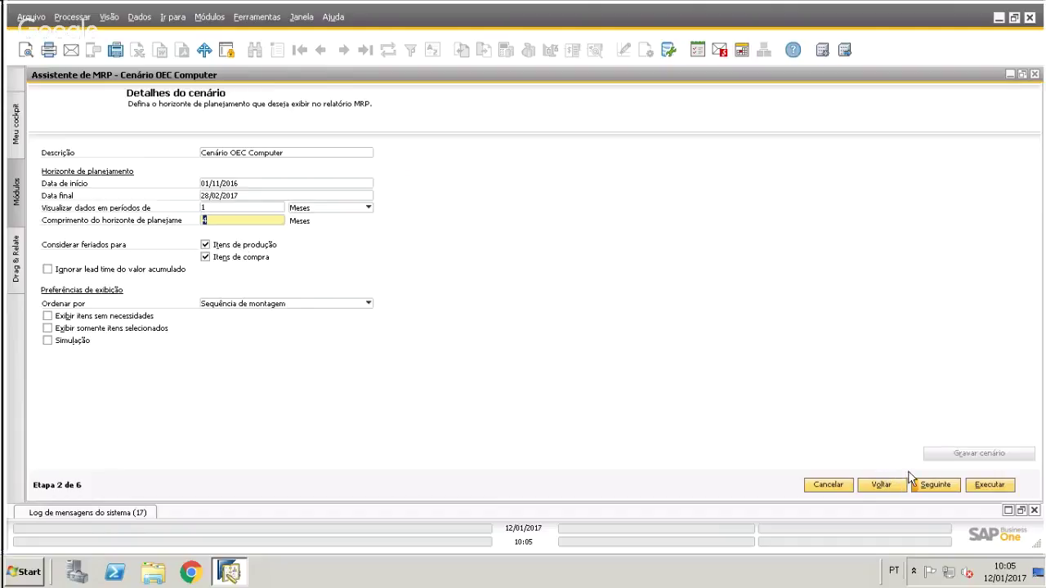
Check the sort options in the scenario's display preferences, keeping Sequência de montagem
click(268, 305)
click(270, 309)
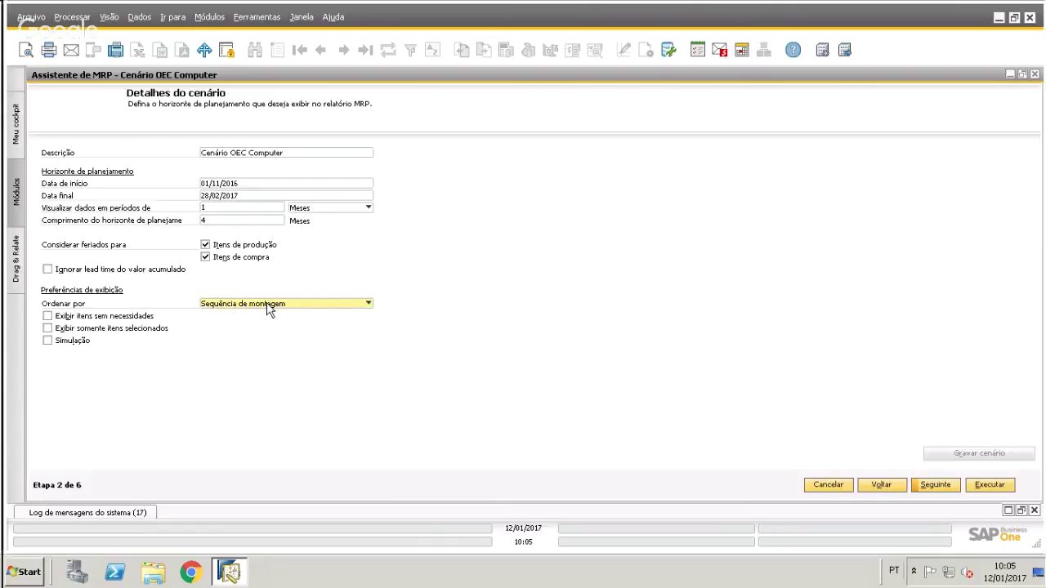
click(270, 306)
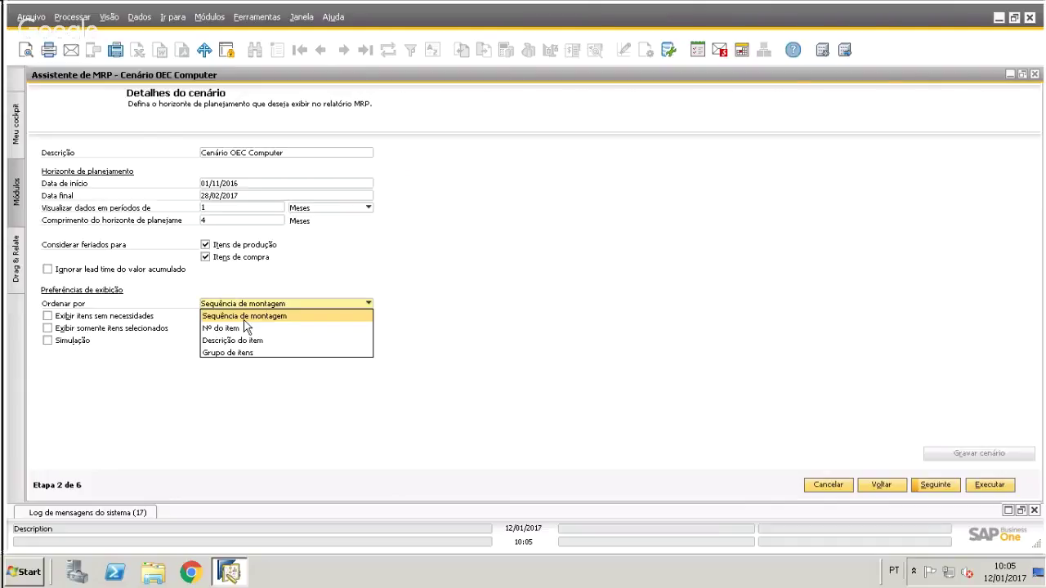
click(518, 356)
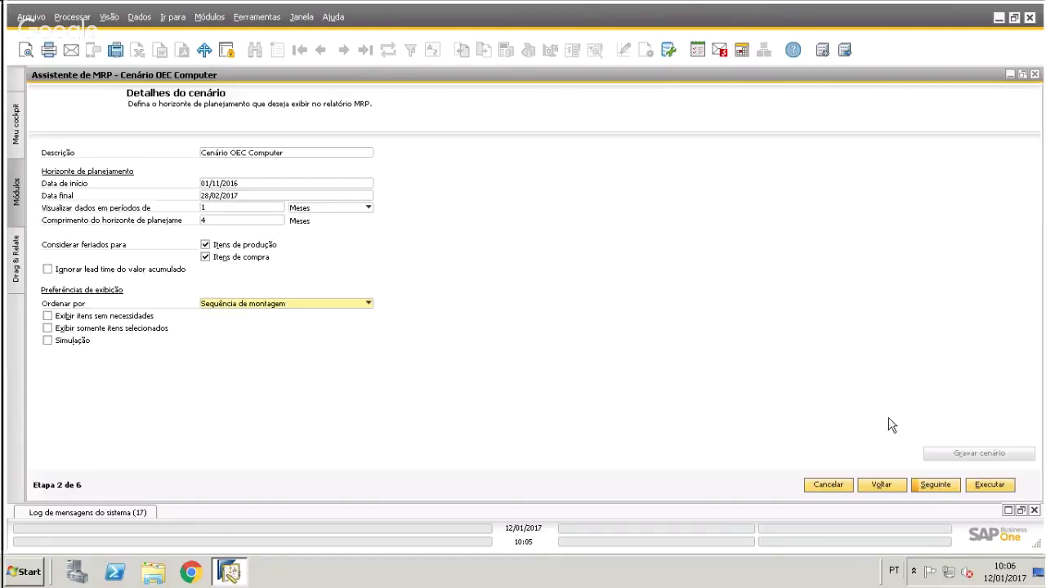
Advance through the scenario's item selection and stock data source to Origem dos dados de documentos, keeping the saved settings
click(930, 489)
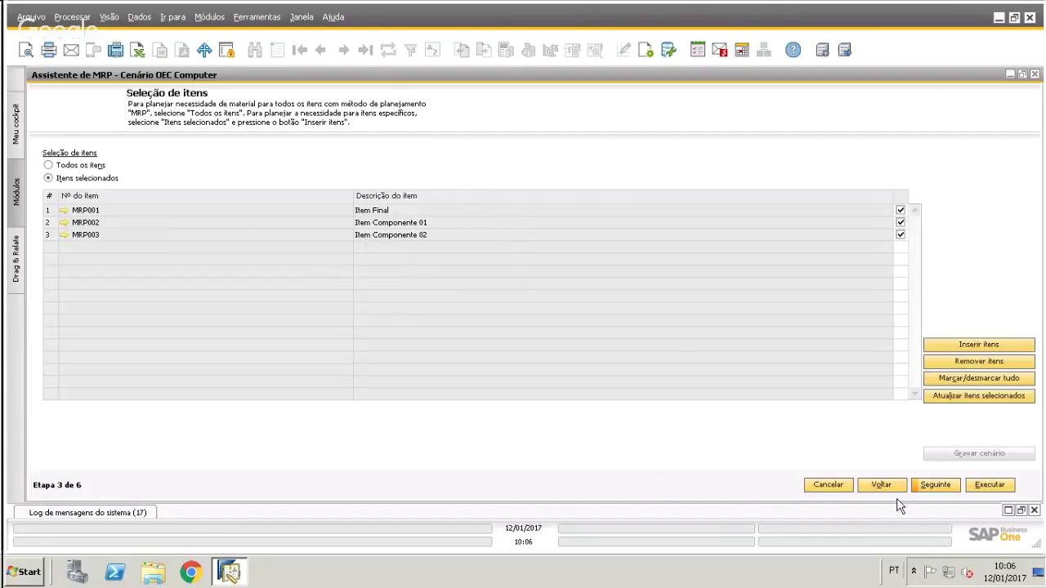
click(940, 488)
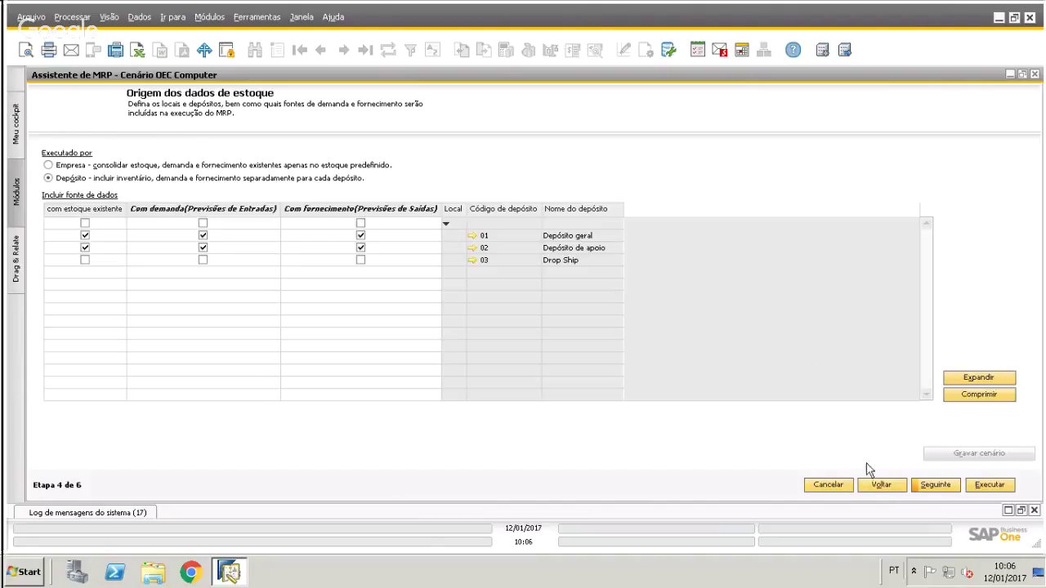
click(933, 485)
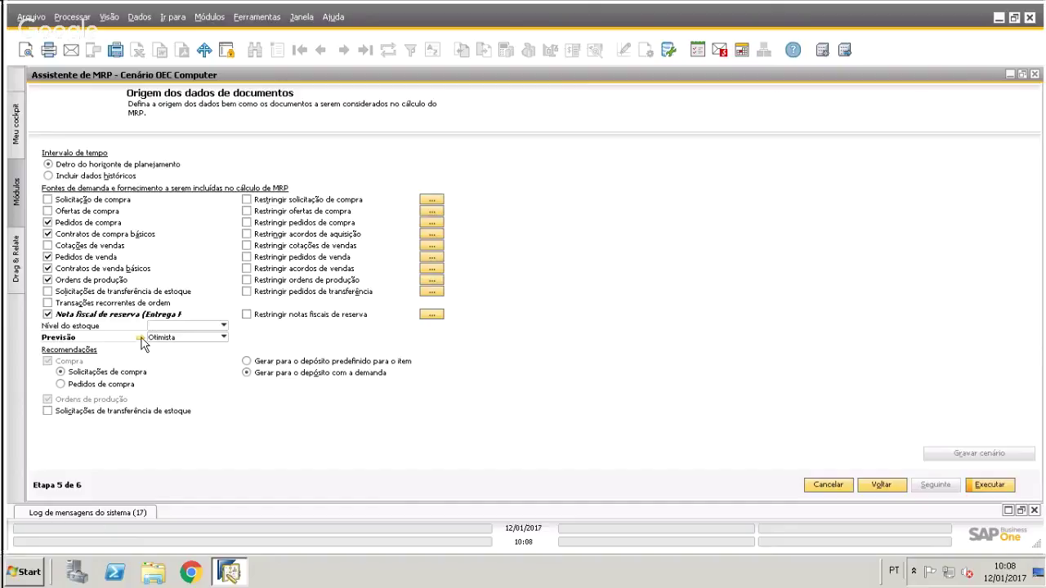
Check the Otimista forecast linked to the scenario, close it and execute the MRP run
click(140, 339)
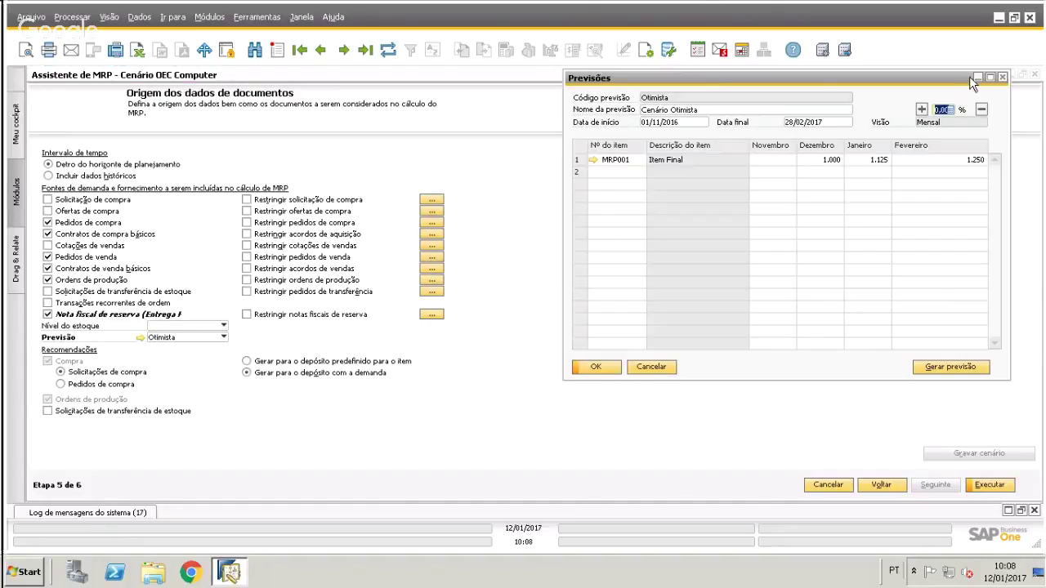
click(1001, 76)
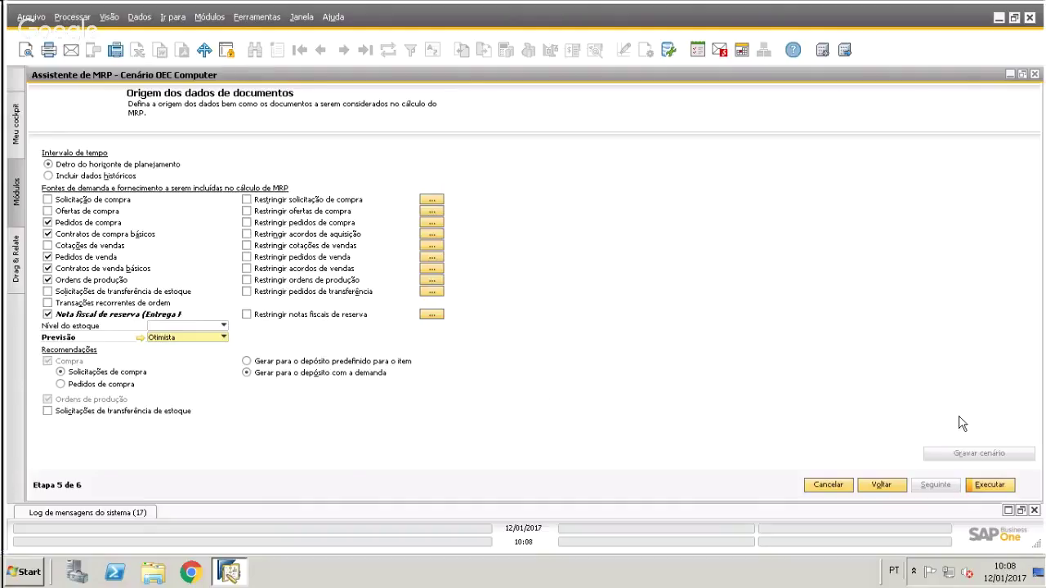
click(991, 486)
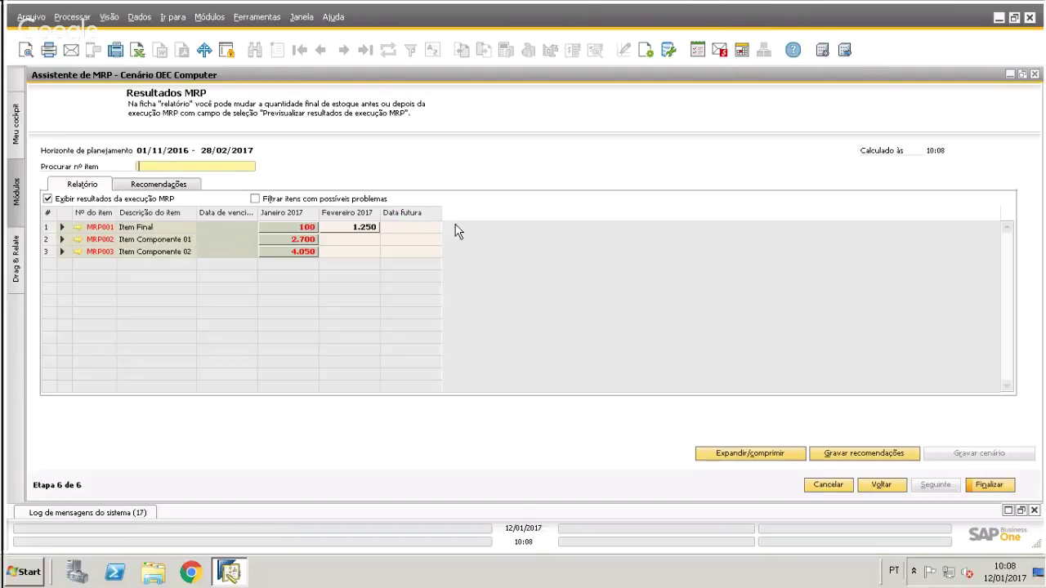
Expand all items in the MRP results and inspect the January 2017 recommendation details of MRP001
click(749, 456)
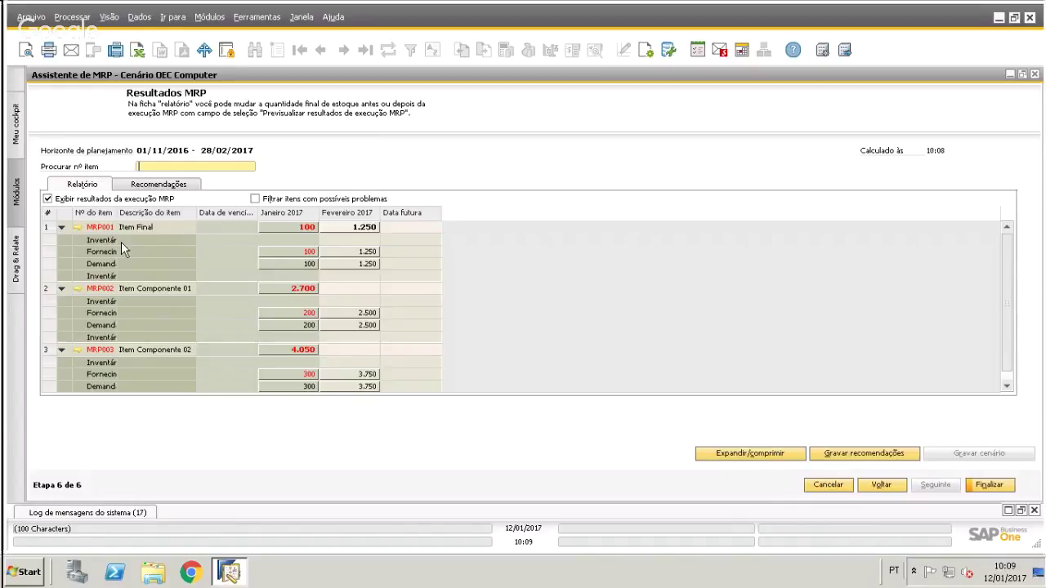
double_click(292, 227)
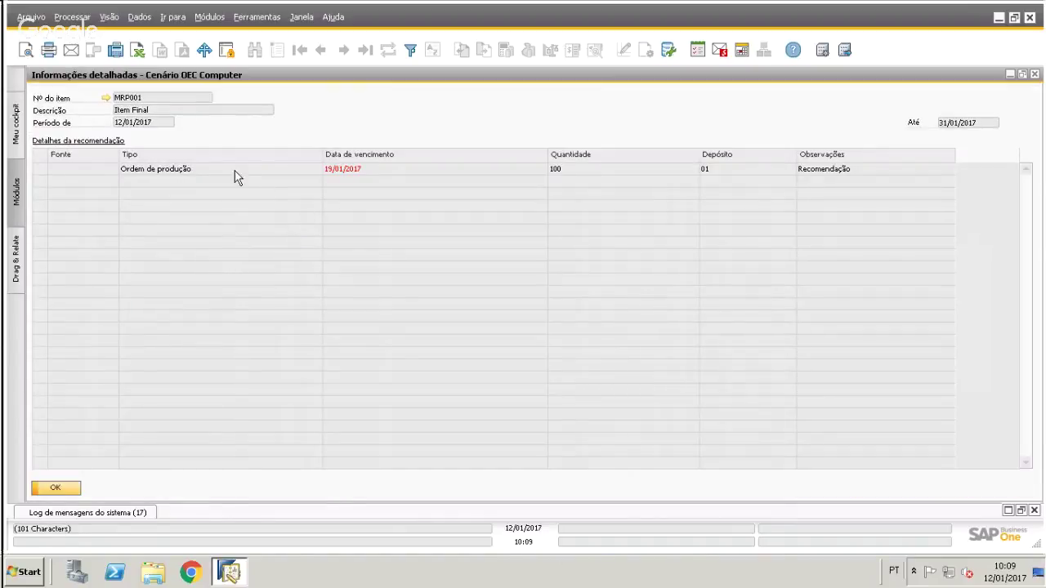
click(1034, 75)
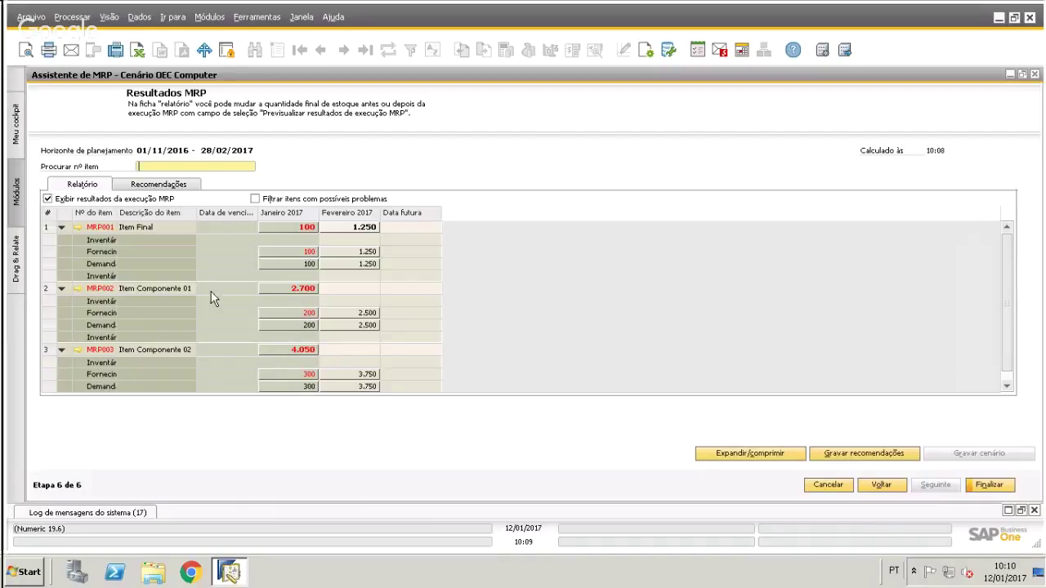
Collapse MRP002 and MRP003 in the results report, then expand each again to review its supply and demand
click(61, 288)
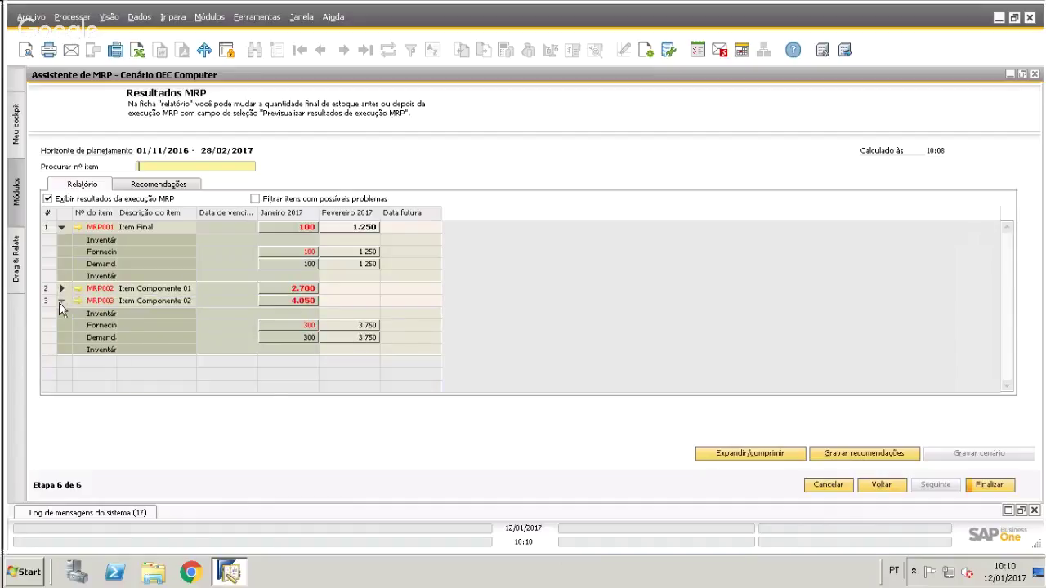
click(61, 300)
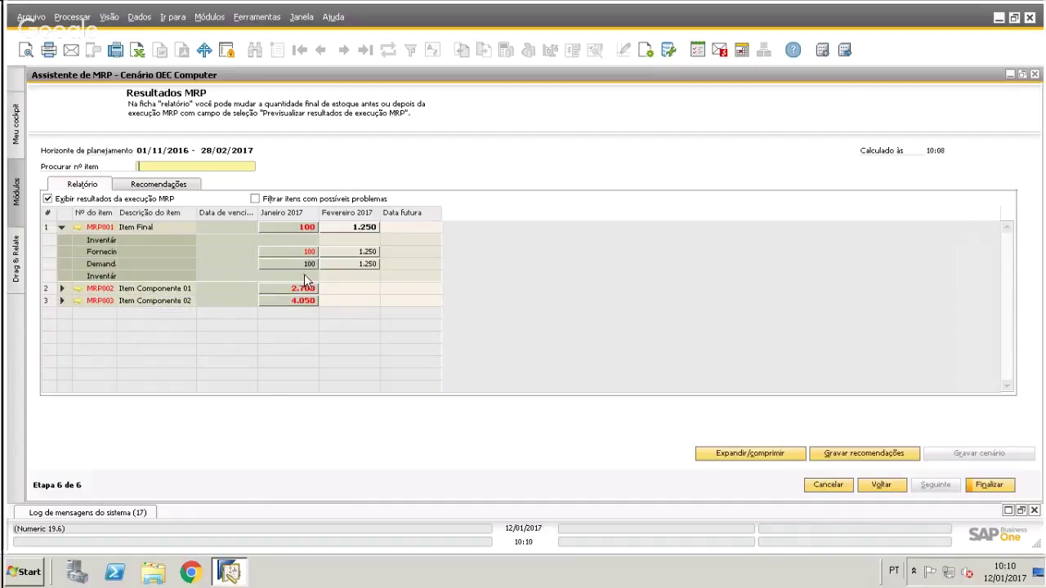
click(61, 289)
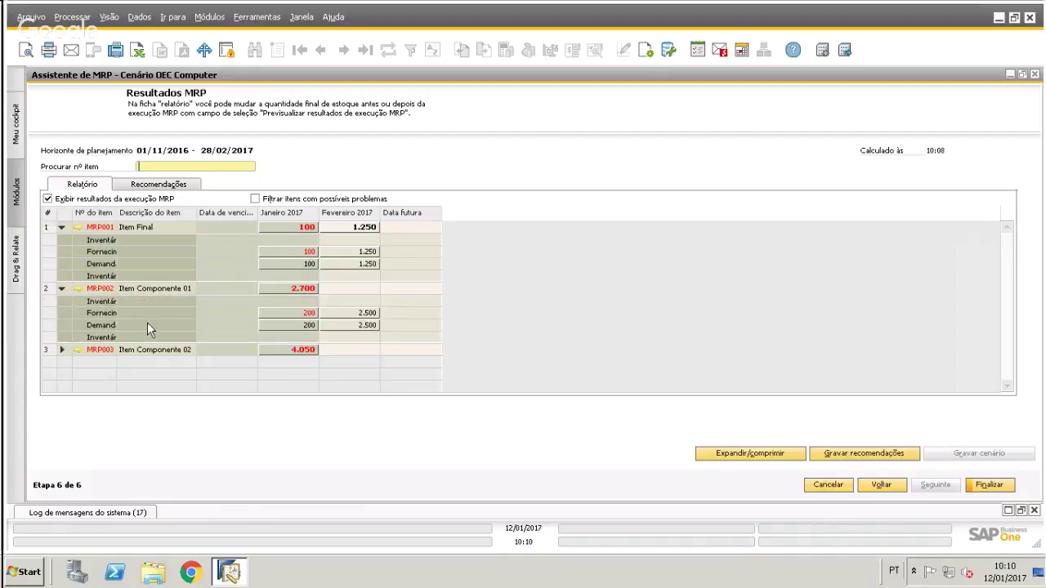
click(62, 350)
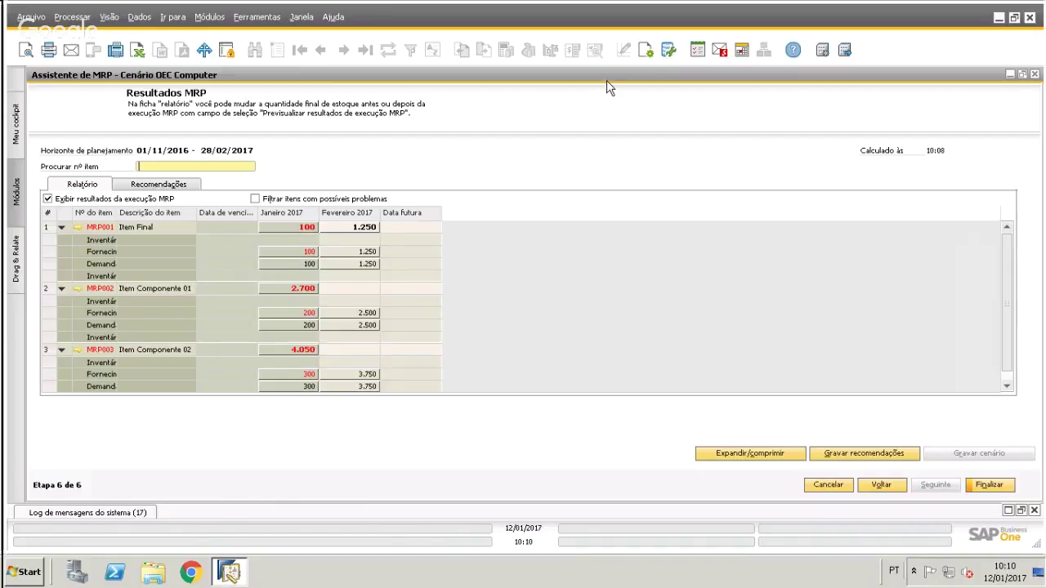
Move the MRP results window aside, find Estrutura de produtos with the search text estrutu and load MRP001 to examine component MRP002
drag(606, 80, 570, 168)
text(estrutu)
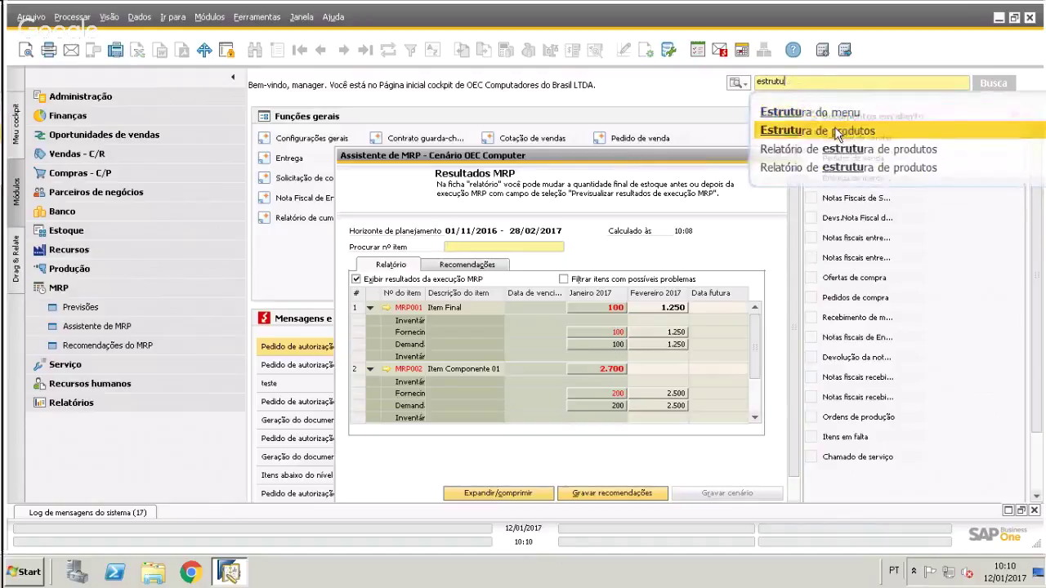
click(834, 128)
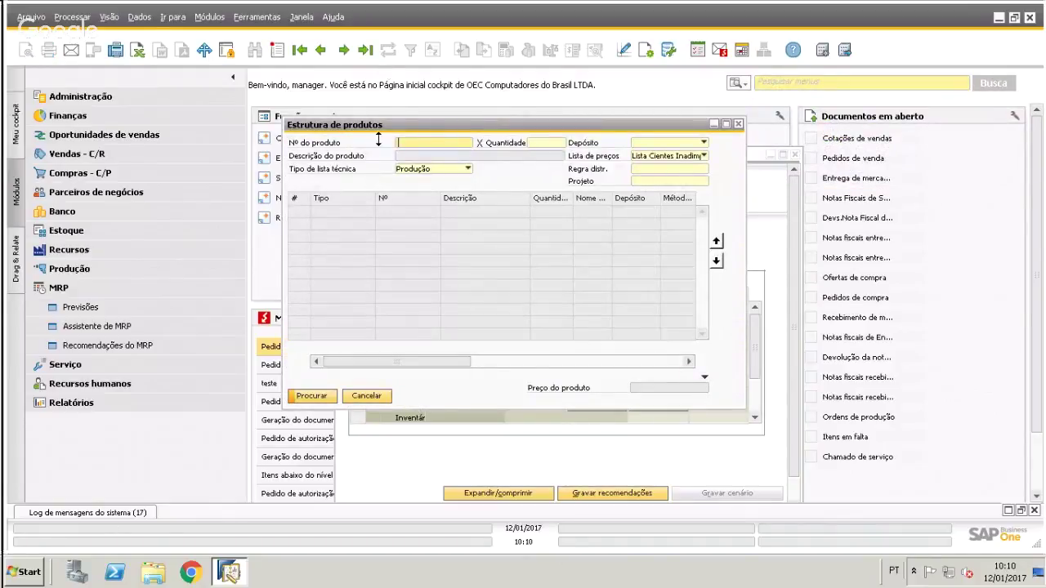
text(MRP001)
key(Return)
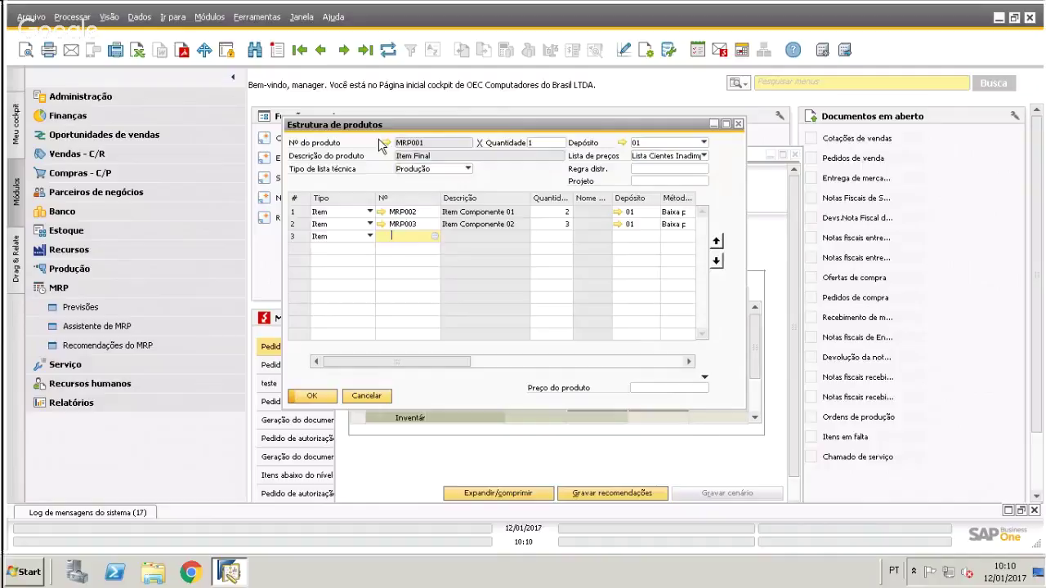
click(423, 212)
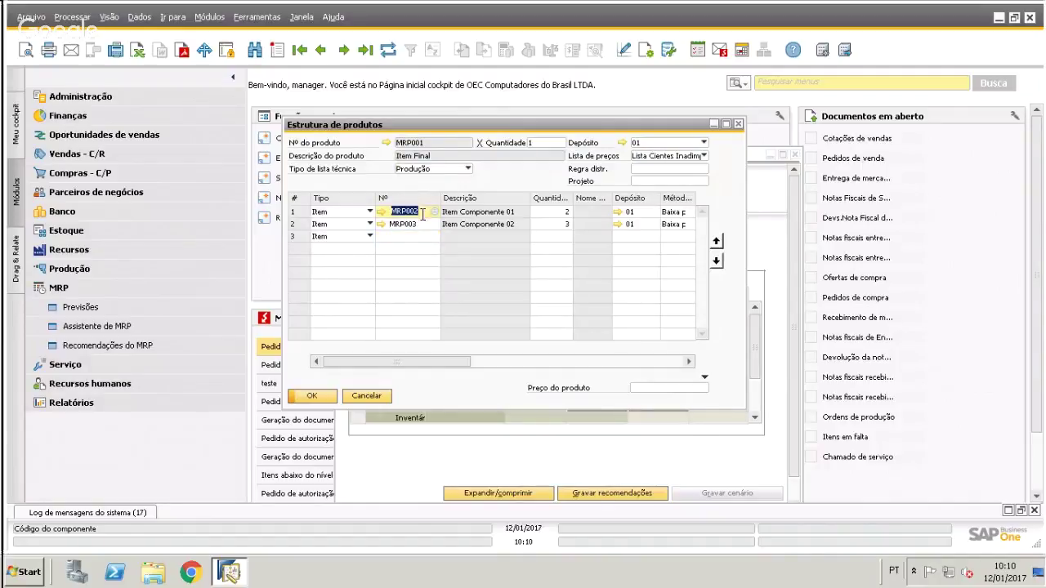
Check component MRP003 in the MRP001 product structure, close it and review the January and February 2017 MRP results in a maximized window
click(413, 226)
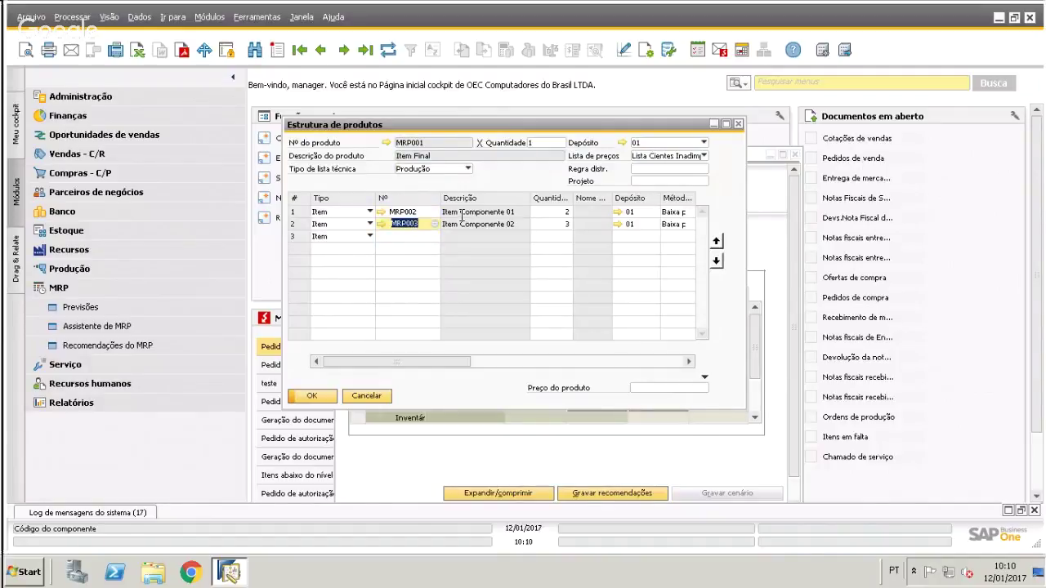
click(738, 125)
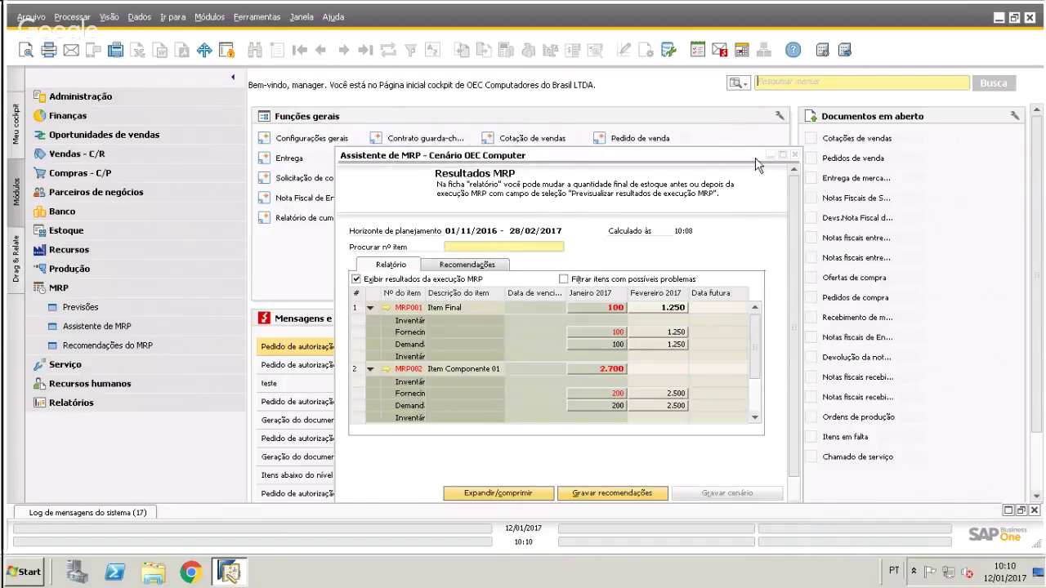
click(780, 154)
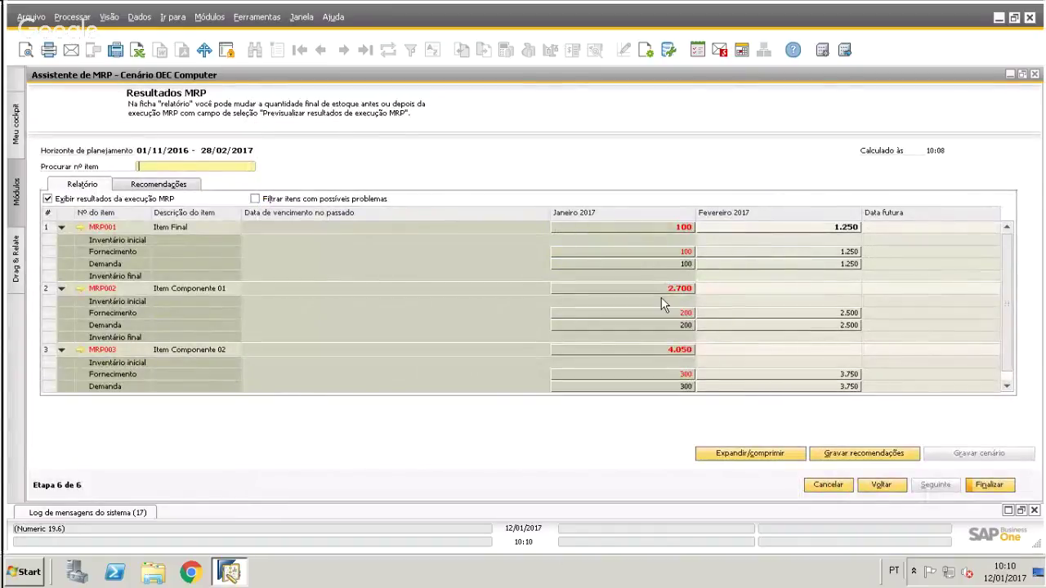
scroll(664, 305, down, 1)
scroll(664, 305, up, 1)
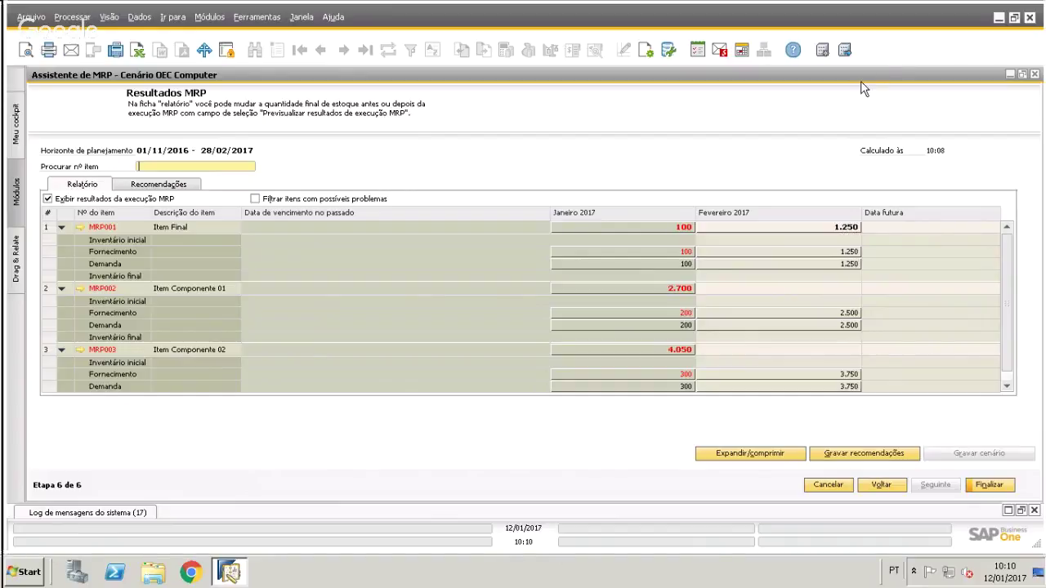
Open Previsões, browse to the Otimista forecast and place it beside the restored MRP results to compare the February quantity of MRP001
drag(801, 149, 800, 142)
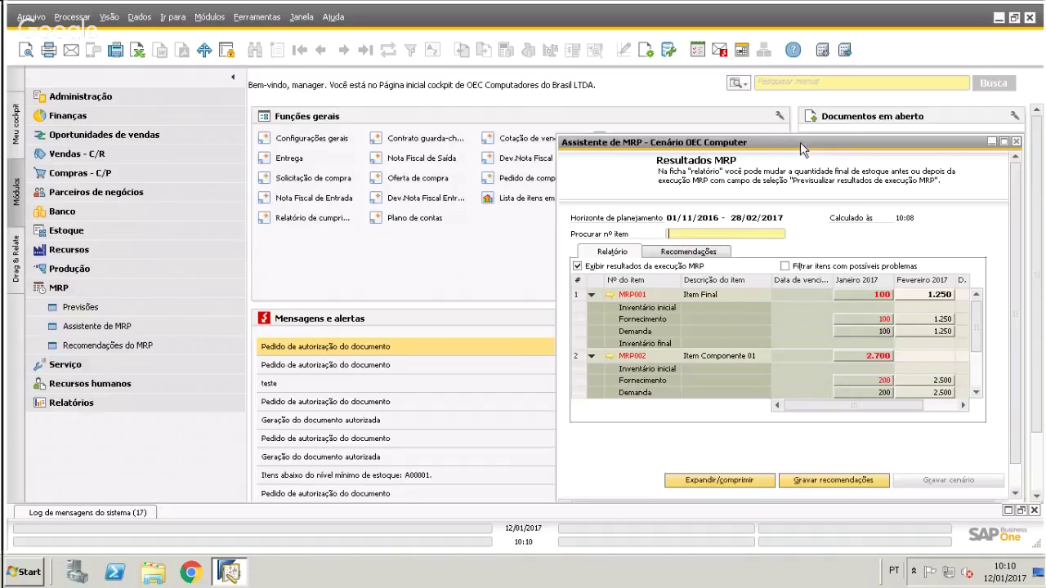
click(856, 82)
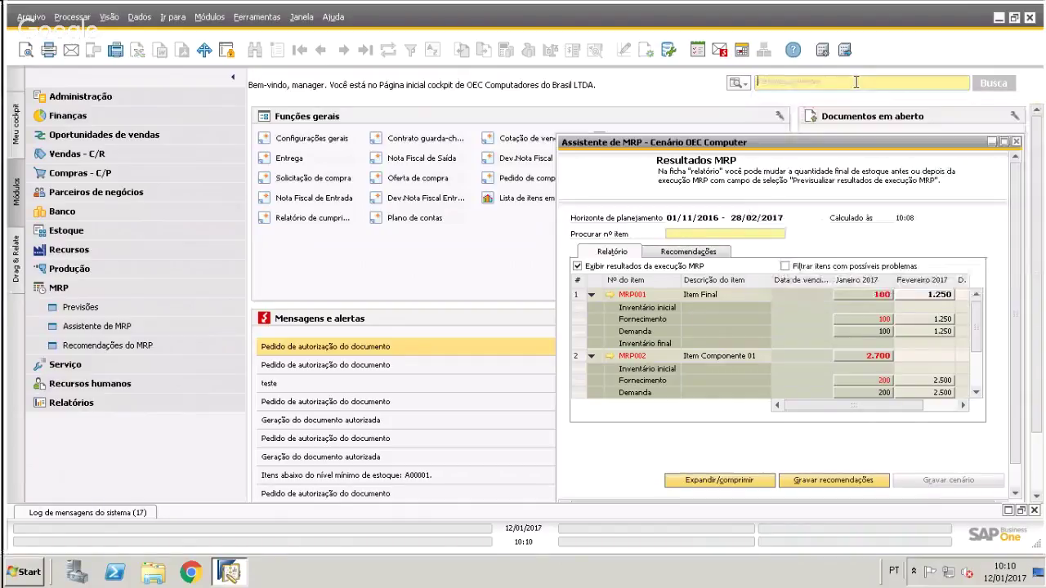
click(82, 307)
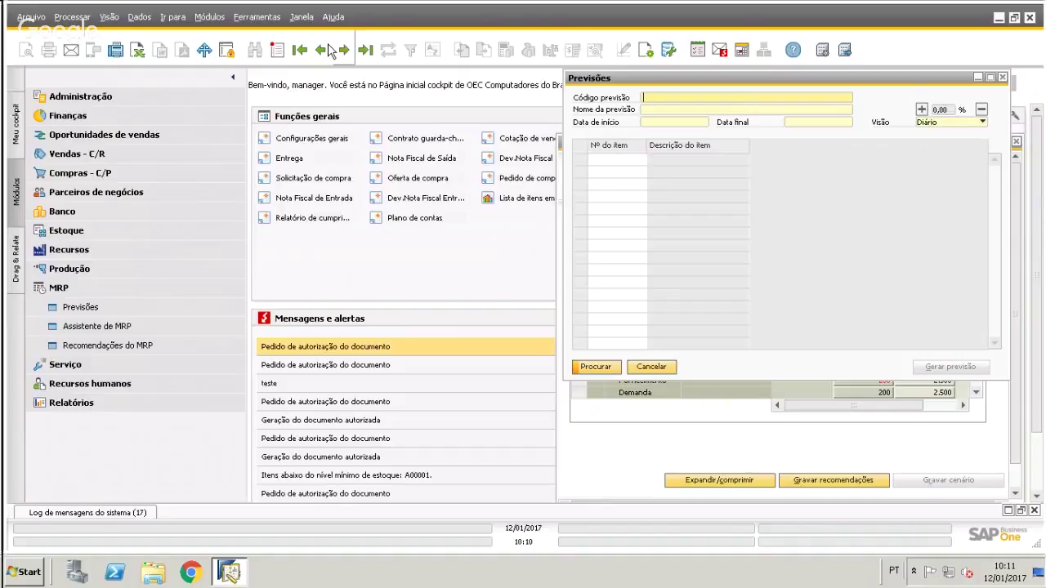
click(328, 49)
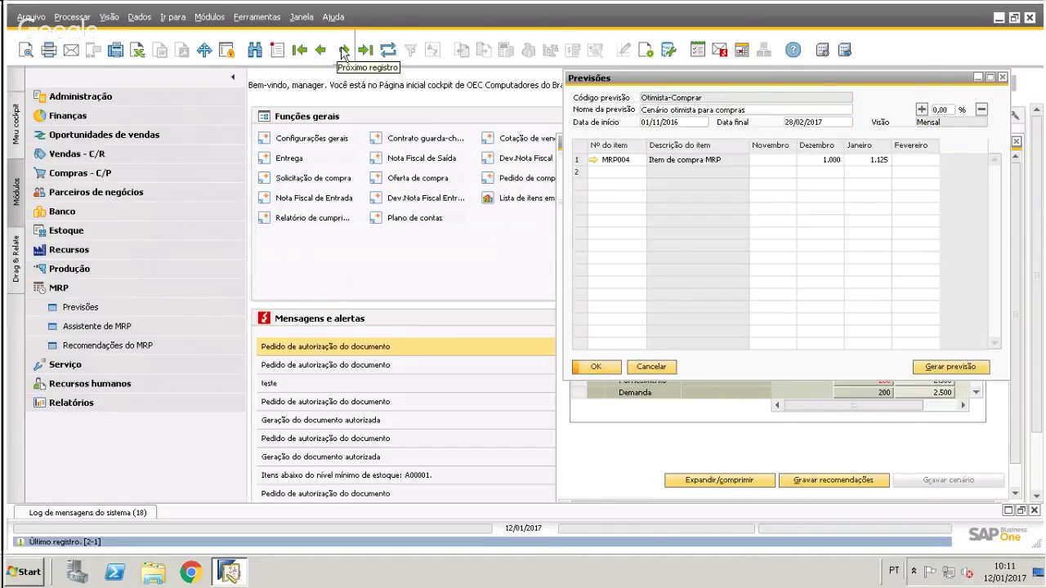
click(344, 50)
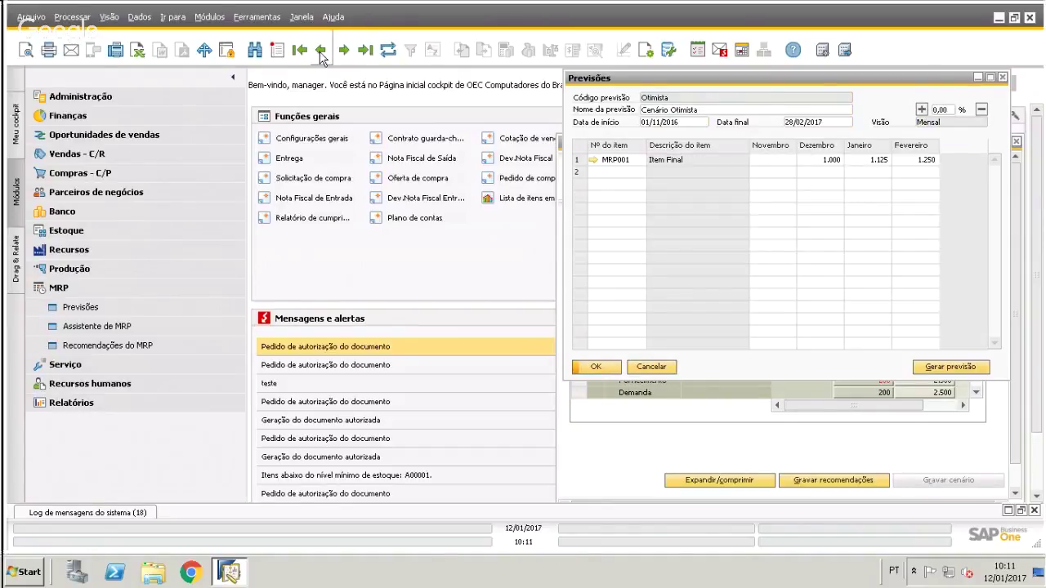
click(918, 160)
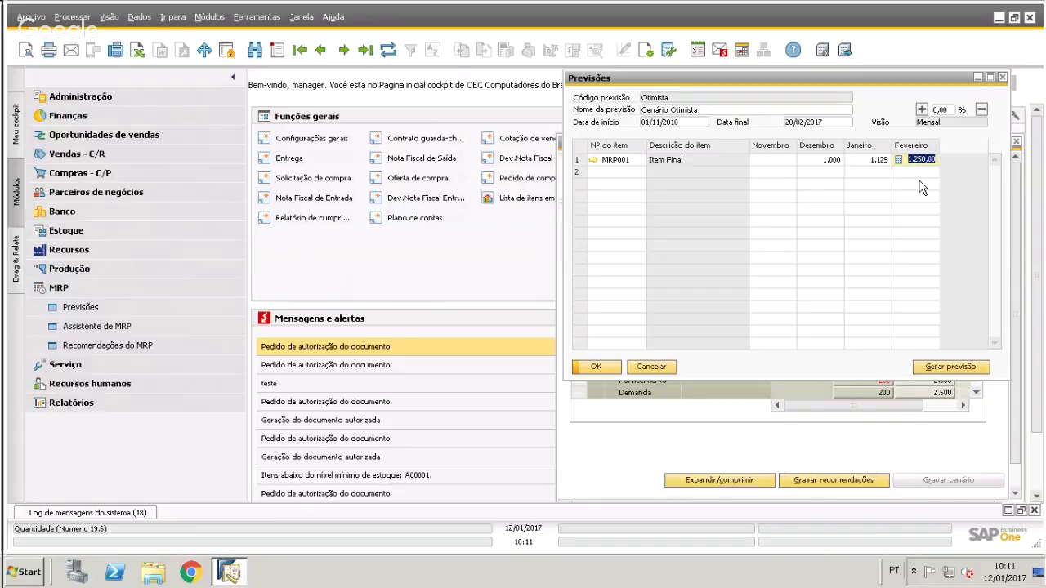
drag(938, 80, 392, 85)
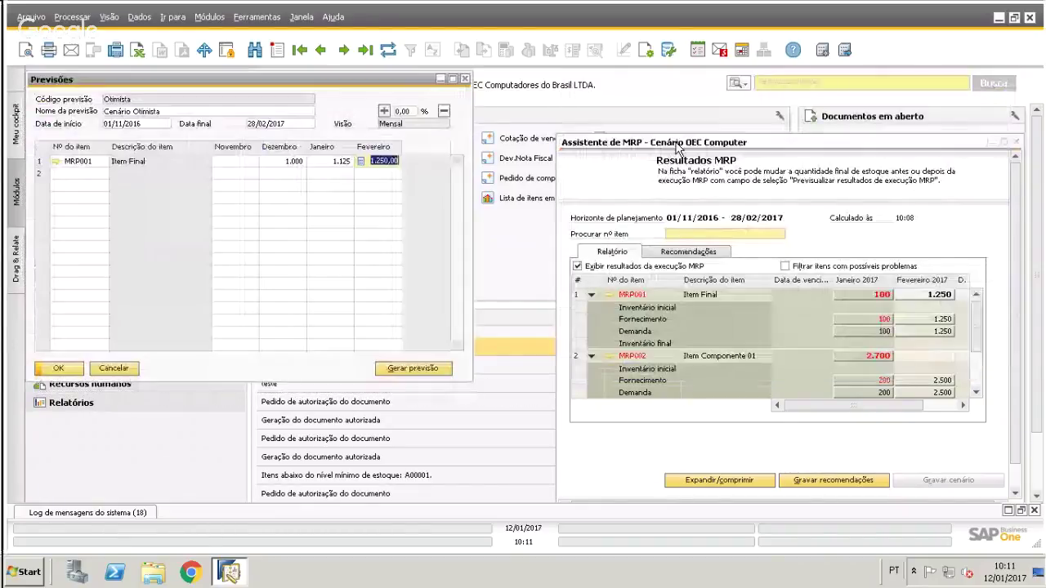
Maximize the MRP results, review the report for all three items, check the recommended orders and return to the report
click(788, 148)
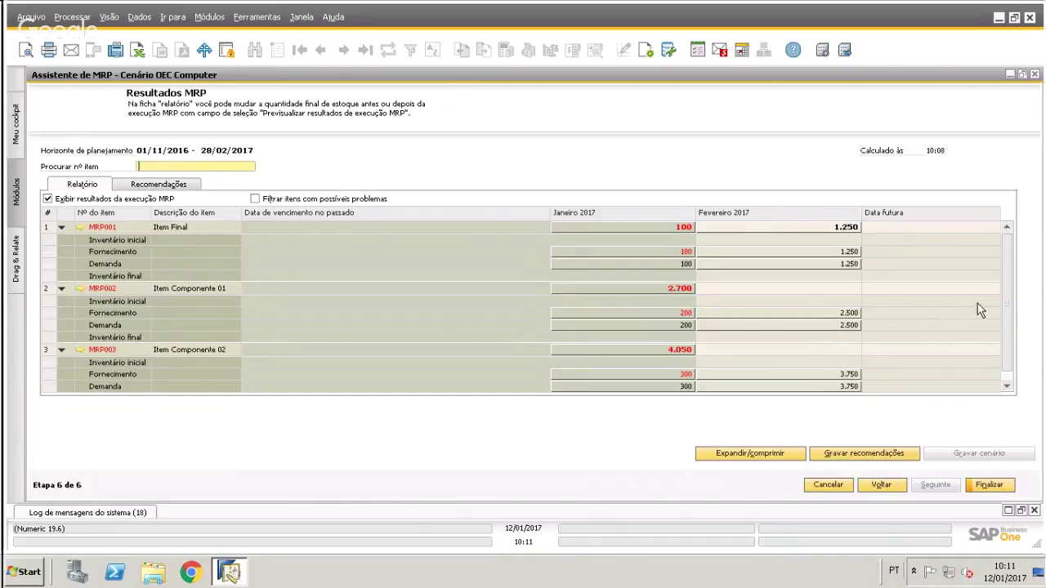
scroll(1007, 264, down, 1)
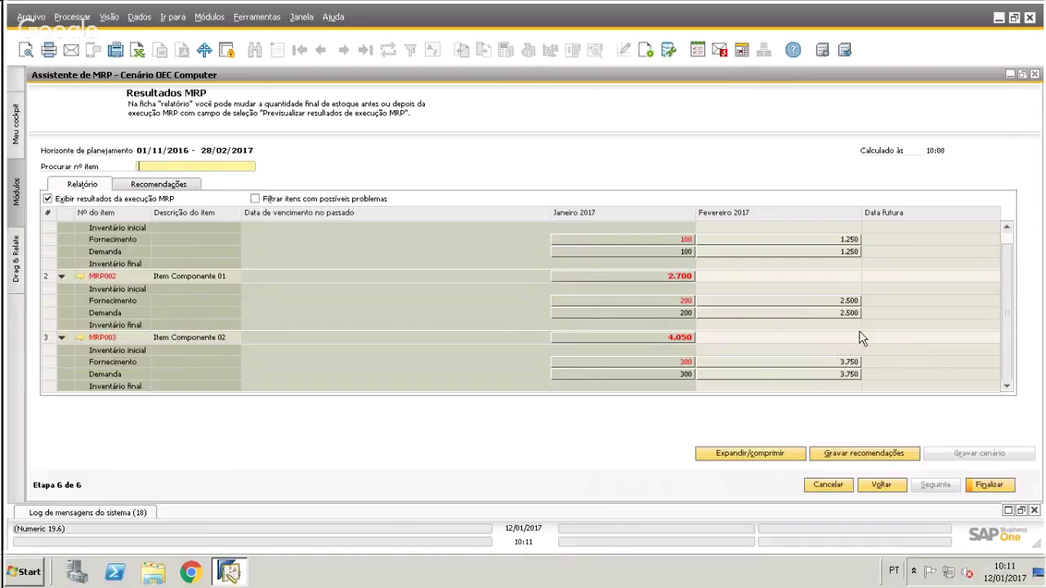
scroll(907, 348, up, 1)
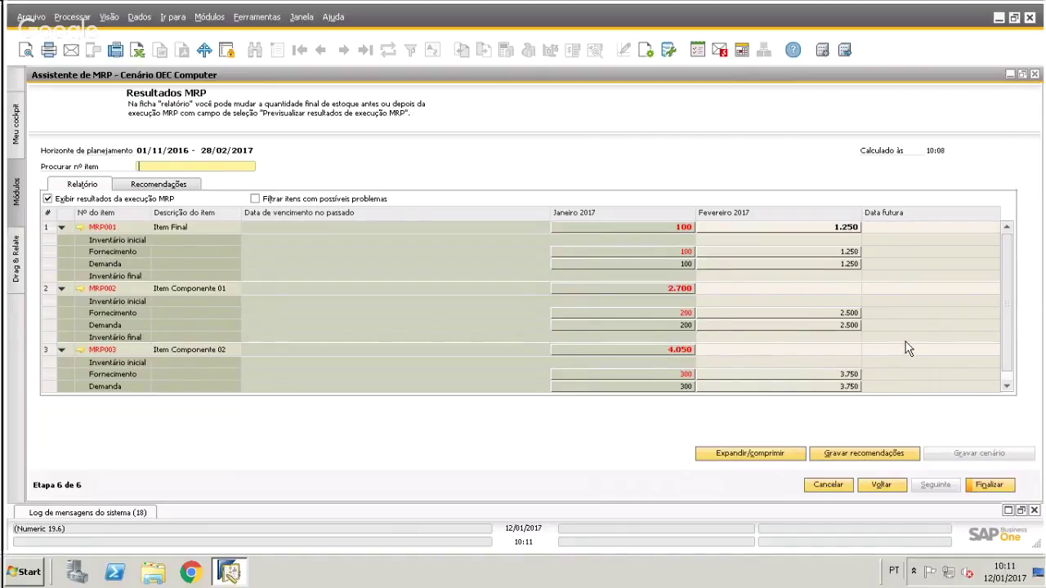
click(164, 185)
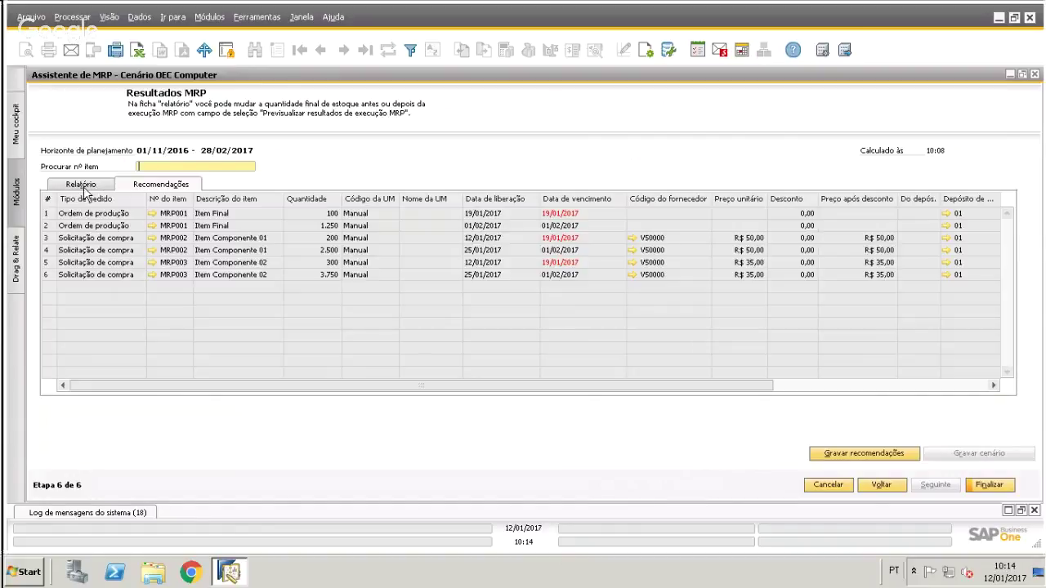
click(81, 184)
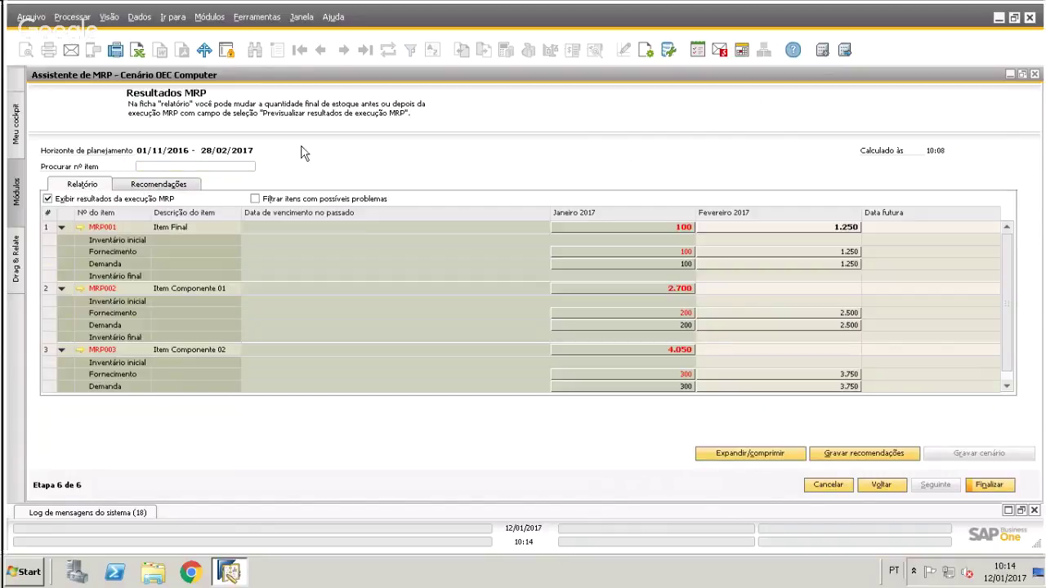